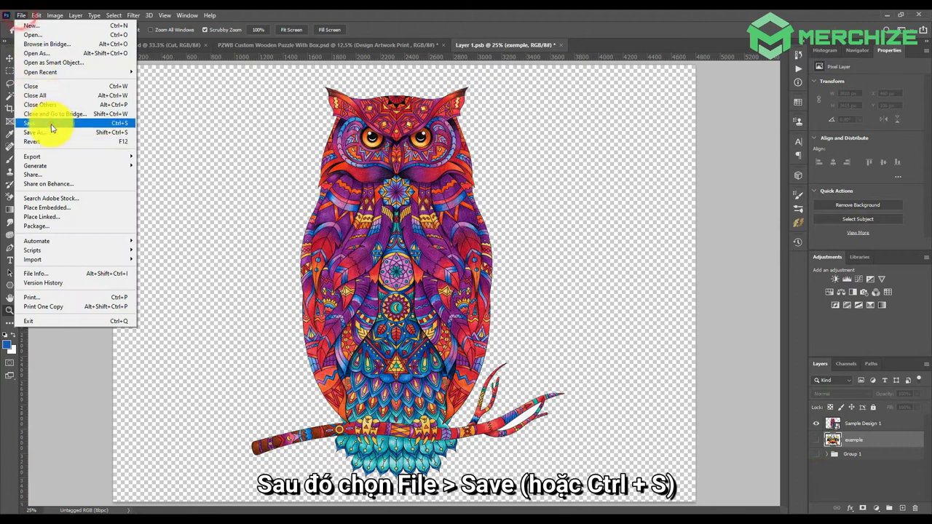
# Step: Delete the sample cut layer, Layer 1, from the PZWB Custom Wooden Puzzle With Box.psd template
pyautogui.click(348, 45)
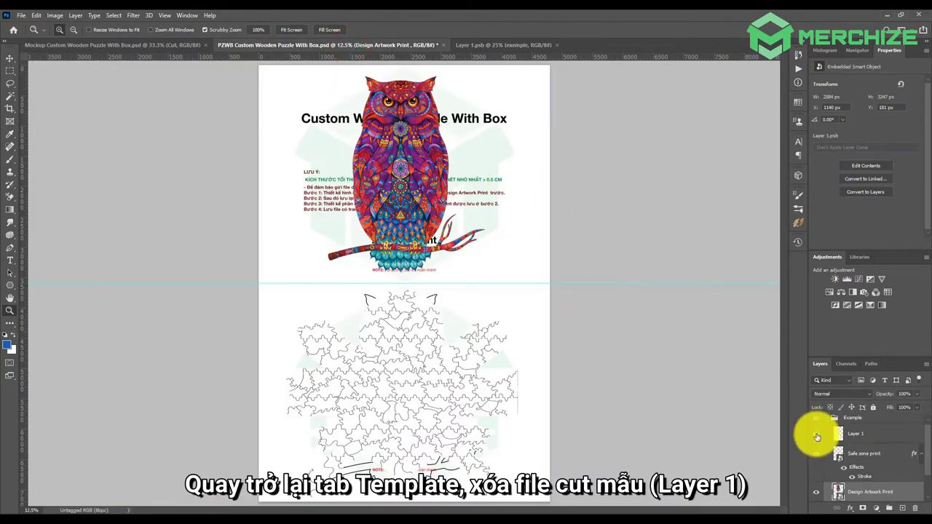
pyautogui.moveTo(840, 438); pyautogui.dragTo(915, 511)
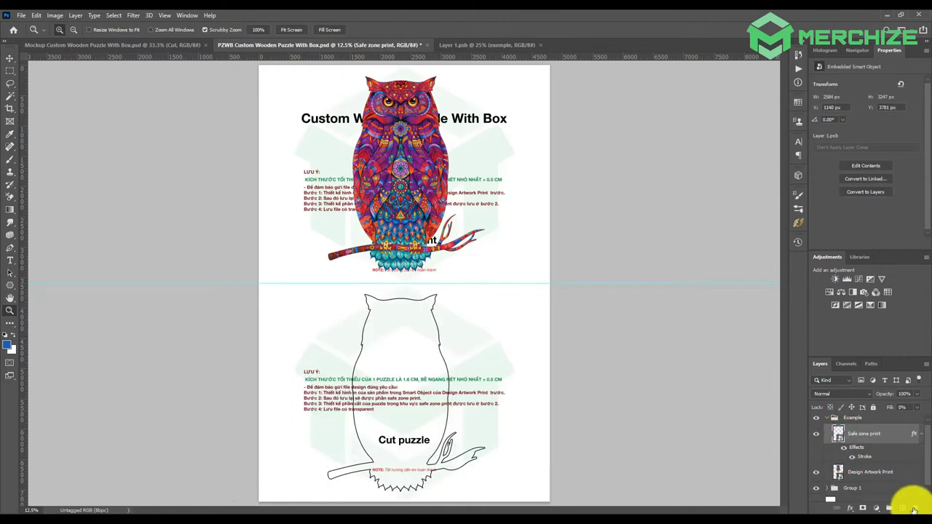
# Step: Place Sample Cut Design 1.png embedded over the lower owl outline and mask it to the shape of the Safe zone print layer
pyautogui.click(22, 14)
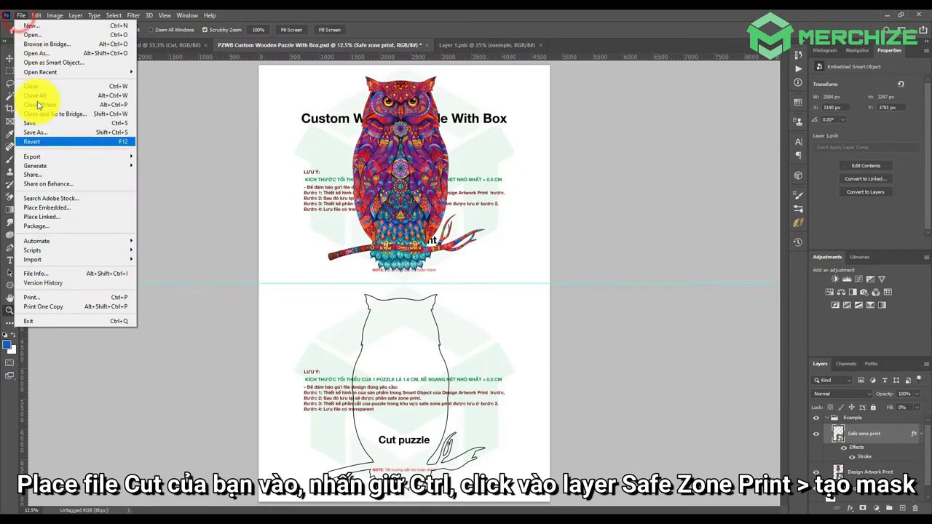
pyautogui.click(62, 207)
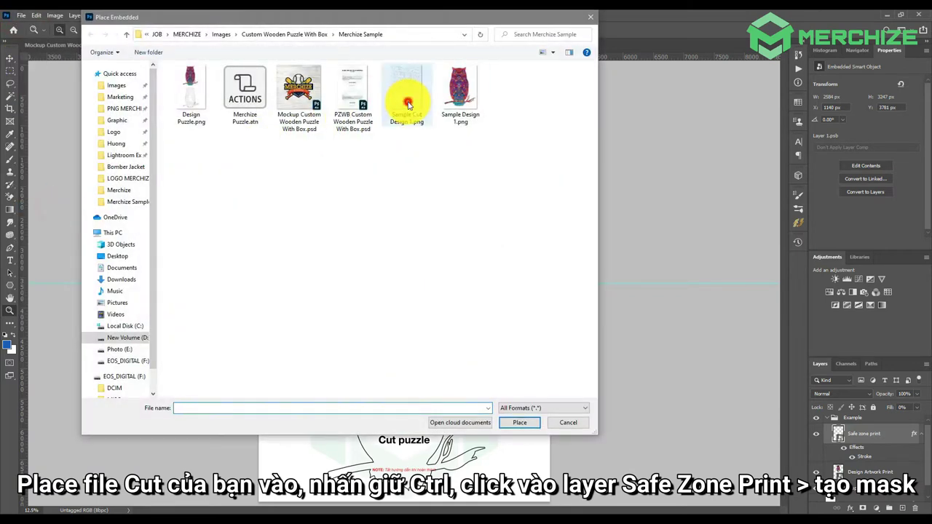
pyautogui.click(518, 422)
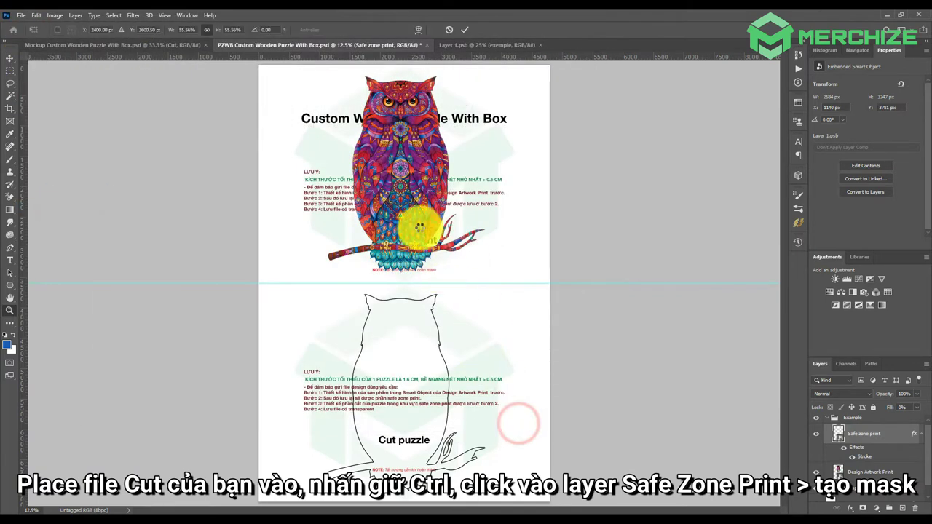
pyautogui.moveTo(405, 70); pyautogui.dragTo(394, 222)
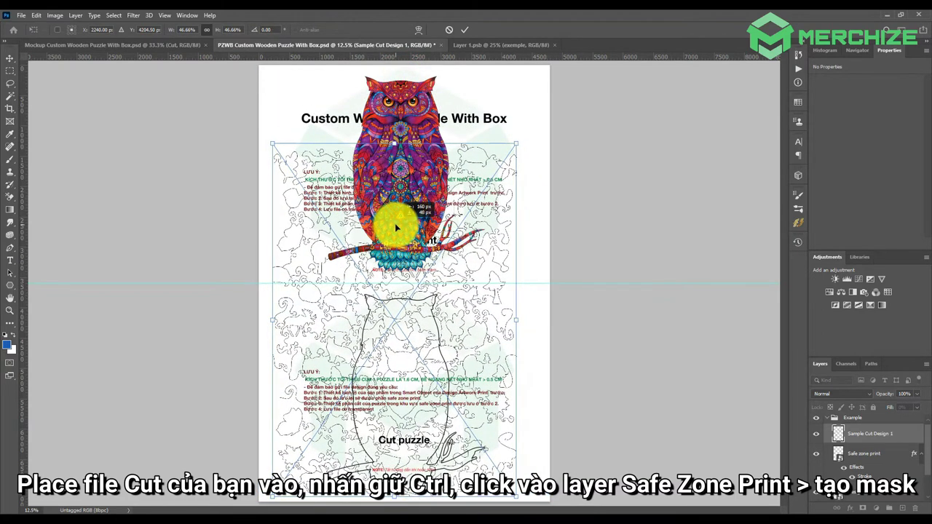
pyautogui.click(464, 29)
pyautogui.press('z')
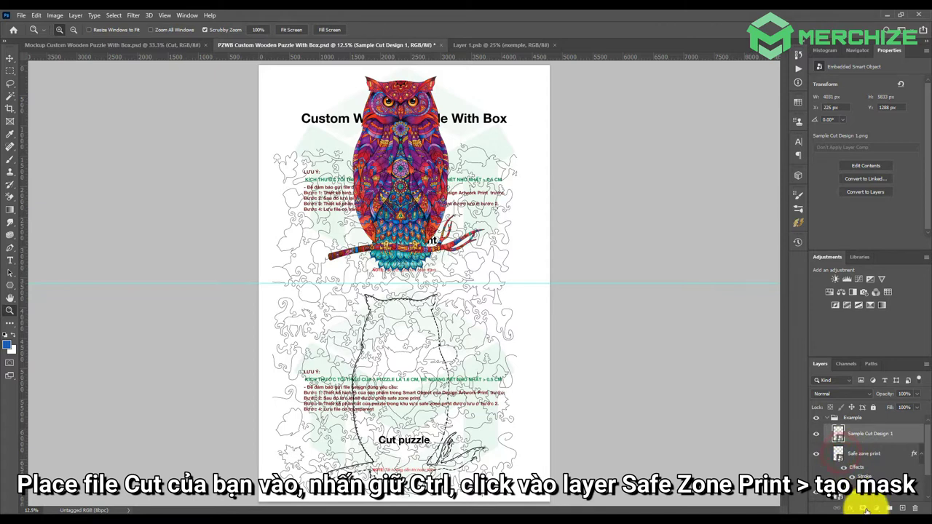
pyautogui.click(864, 509)
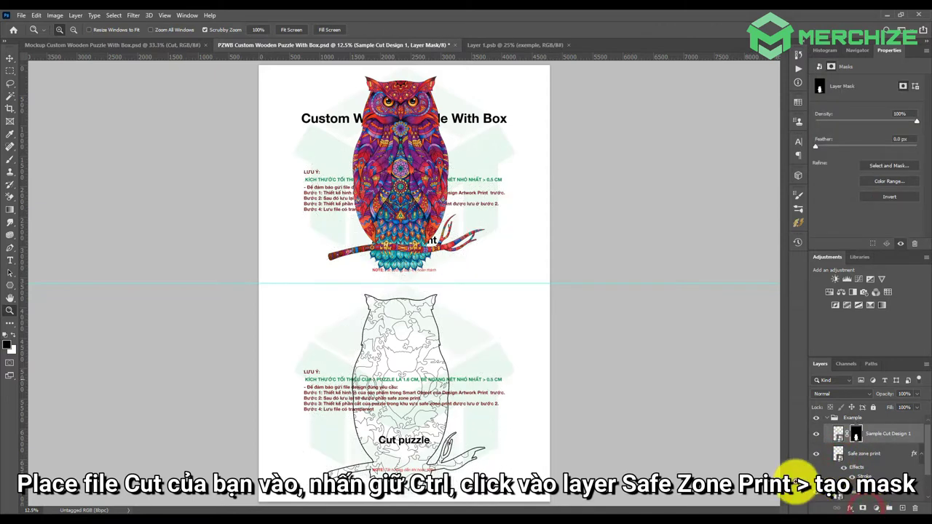
# Step: Paint black with the Brush on the Sample Cut Design 1 layer mask to remove the undersized puzzle pieces along the owl's outline
pyautogui.moveTo(372, 316); pyautogui.dragTo(605, 364)
pyautogui.click(856, 435)
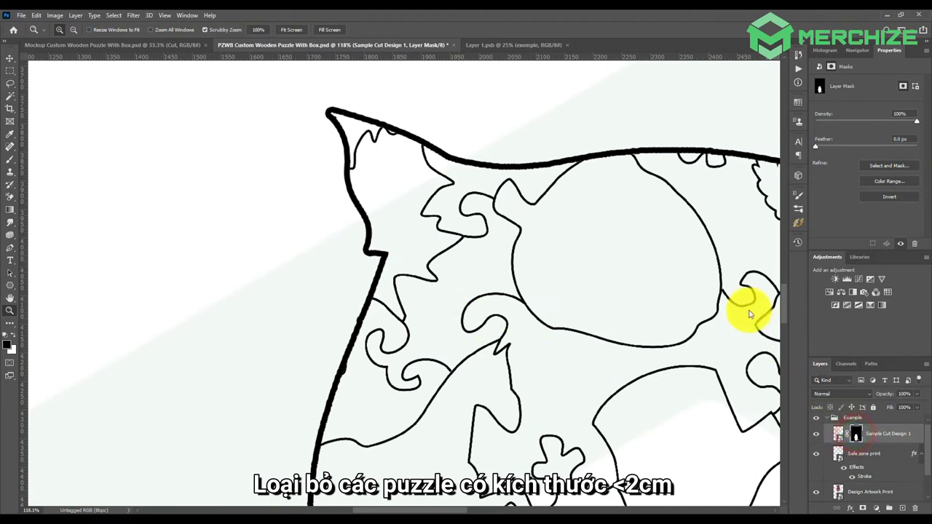
pyautogui.press('b')
pyautogui.moveTo(666, 212); pyautogui.dragTo(446, 226)
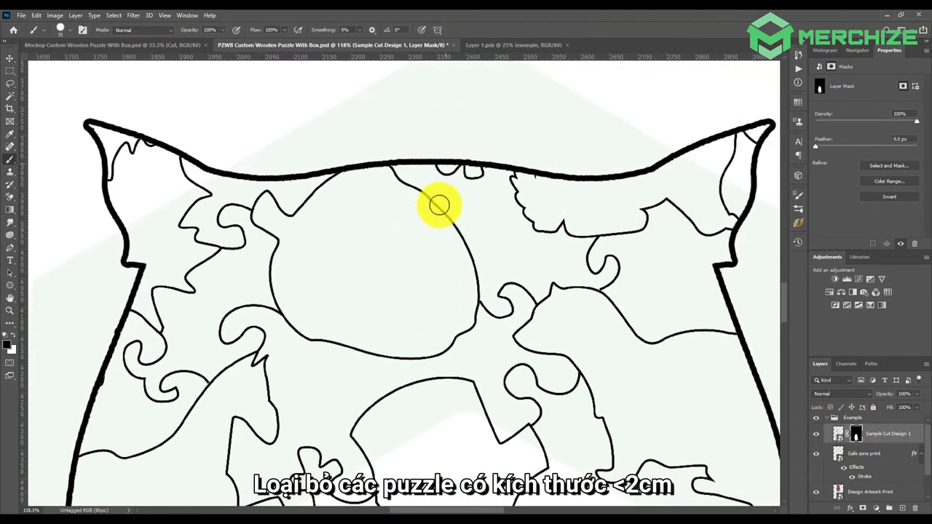
pyautogui.click(431, 161)
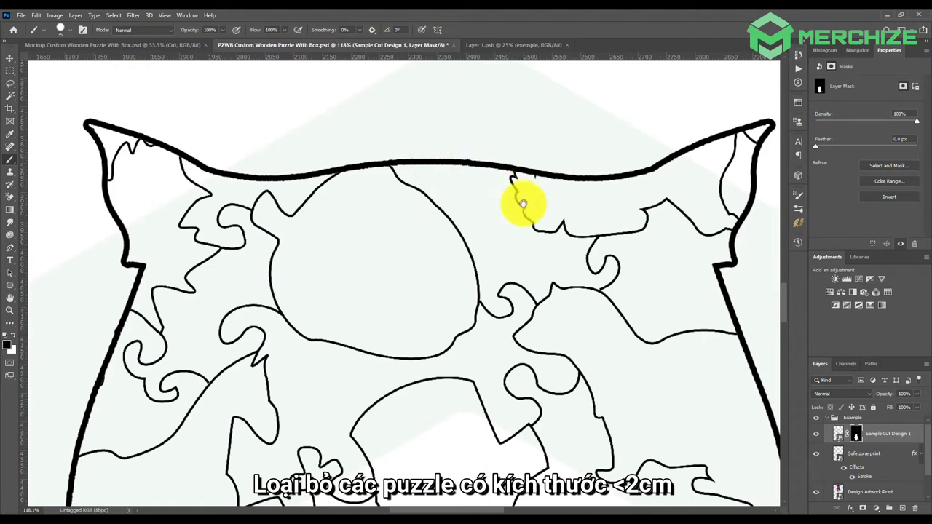
pyautogui.moveTo(534, 214); pyautogui.dragTo(328, 183)
pyautogui.moveTo(356, 301); pyautogui.dragTo(437, 177)
pyautogui.moveTo(163, 339); pyautogui.dragTo(233, 255)
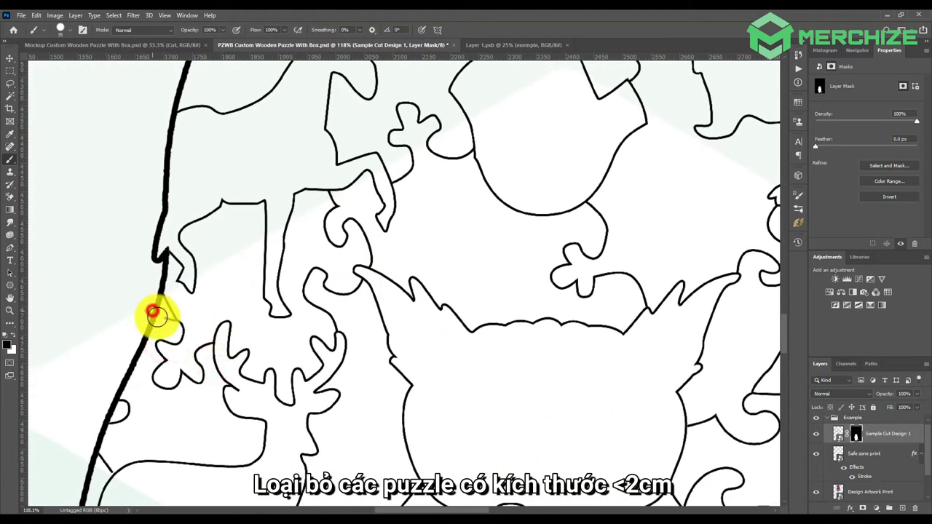
pyautogui.moveTo(167, 343); pyautogui.dragTo(235, 254)
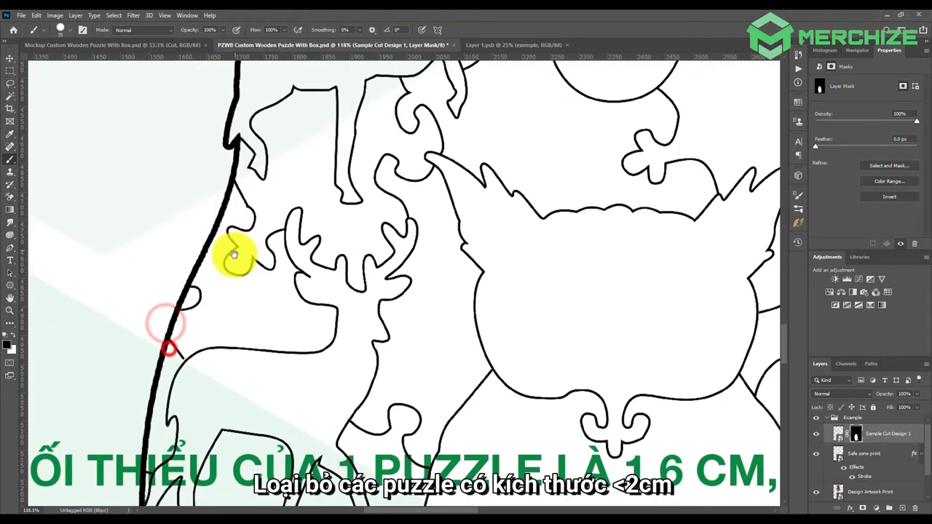
pyautogui.click(187, 312)
pyautogui.moveTo(190, 302); pyautogui.dragTo(223, 233)
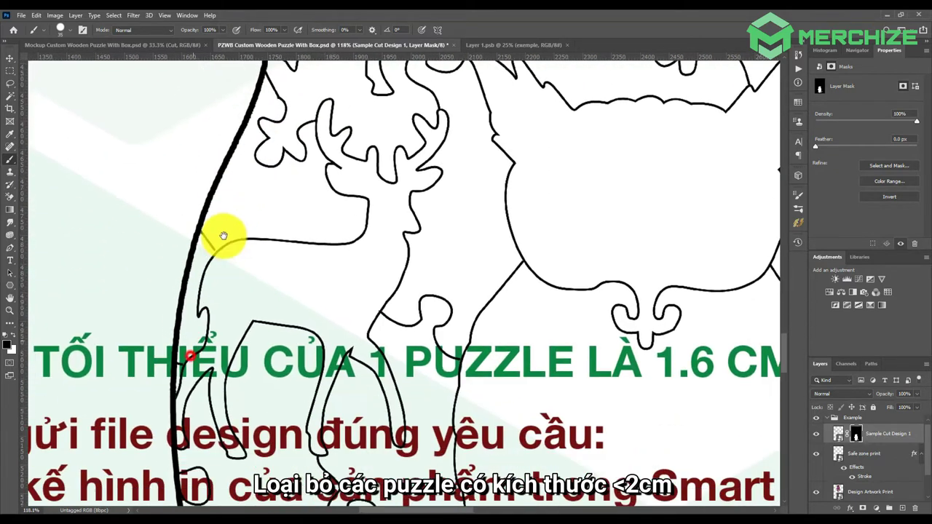
pyautogui.moveTo(292, 306); pyautogui.dragTo(114, 240)
pyautogui.moveTo(645, 285); pyautogui.dragTo(470, 277)
pyautogui.moveTo(535, 143)
pyautogui.mouseDown()
pyautogui.moveTo(374, 258)
pyautogui.moveTo(375, 318)
pyautogui.moveTo(387, 321)
pyautogui.moveTo(316, 214)
pyautogui.moveTo(385, 229)
pyautogui.moveTo(308, 245)
pyautogui.mouseUp()
pyautogui.press('z')
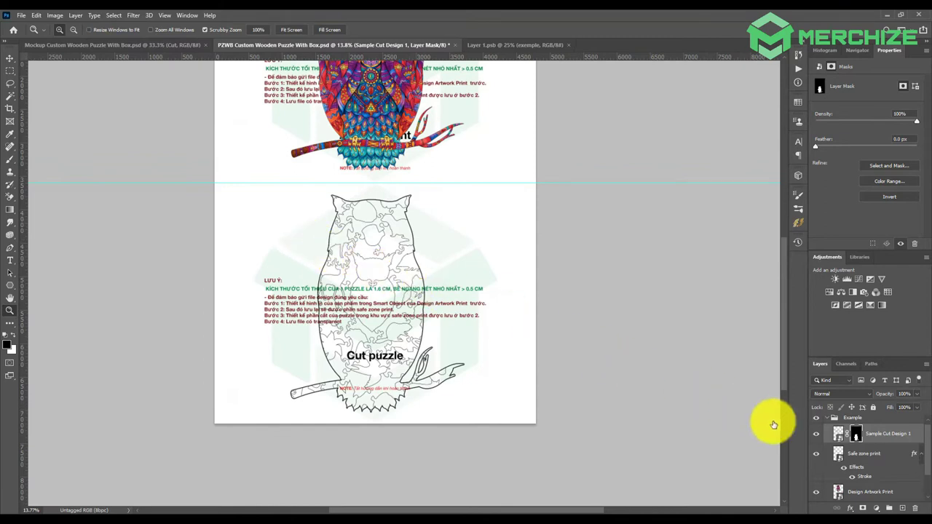
# Step: Hide Group 1 and the Background layer, and save the puzzle template
pyautogui.scroll(-2, 829, 444)
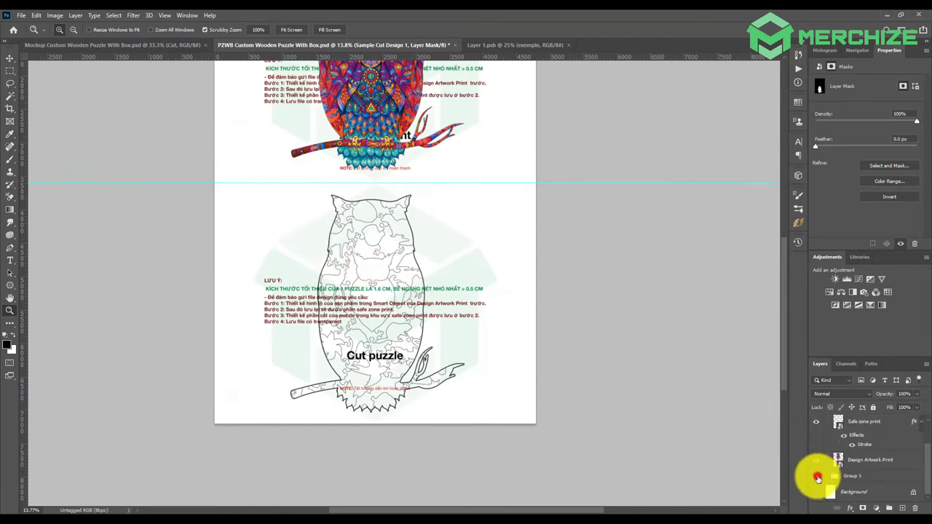
pyautogui.click(816, 477)
pyautogui.moveTo(397, 167); pyautogui.dragTo(374, 167)
pyautogui.click(24, 15)
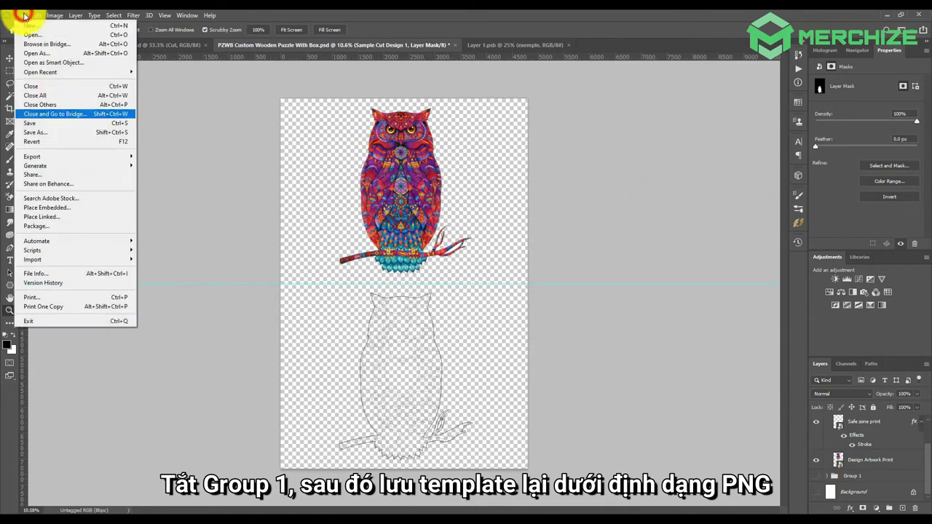
pyautogui.click(77, 125)
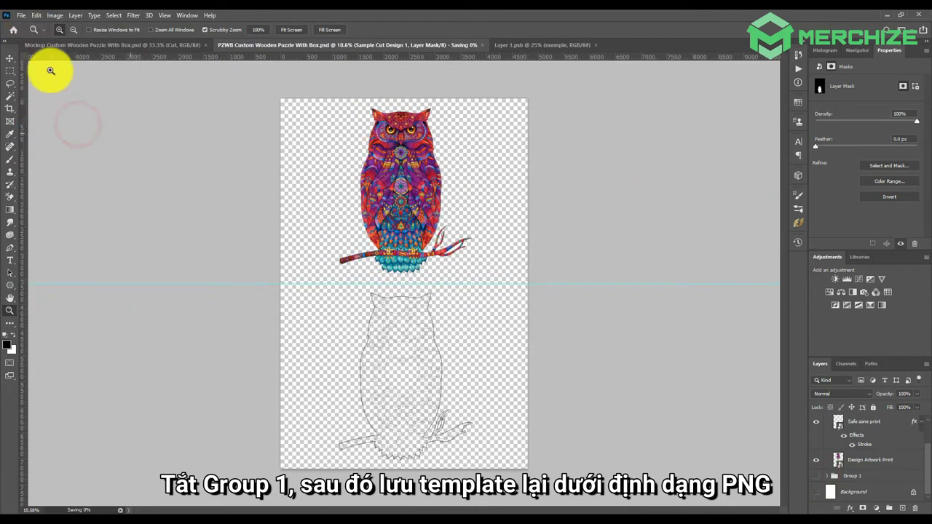
# Step: Save a PNG copy of the template in the Merchize Sample folder, overwriting Design Puzzle.png
pyautogui.click(24, 15)
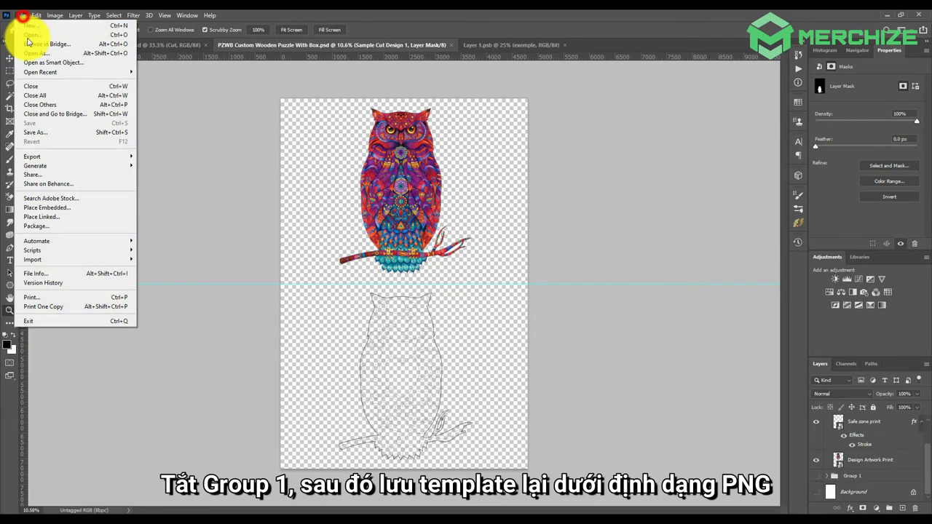
pyautogui.click(59, 132)
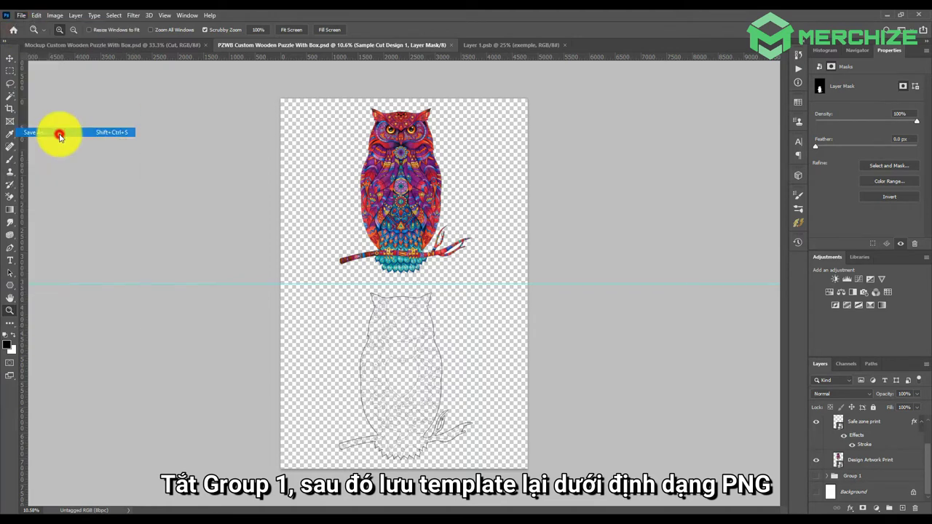
pyautogui.click(222, 162)
pyautogui.click(270, 400)
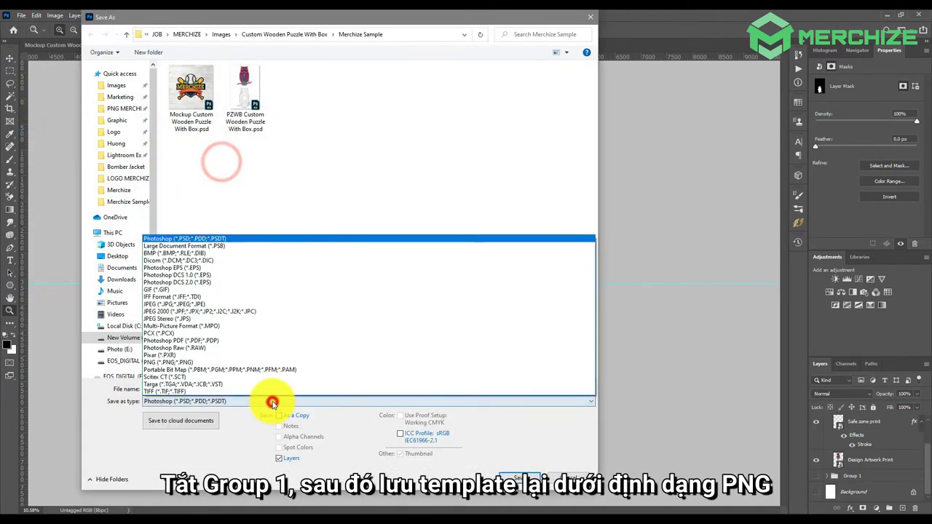
pyautogui.click(264, 357)
pyautogui.click(311, 290)
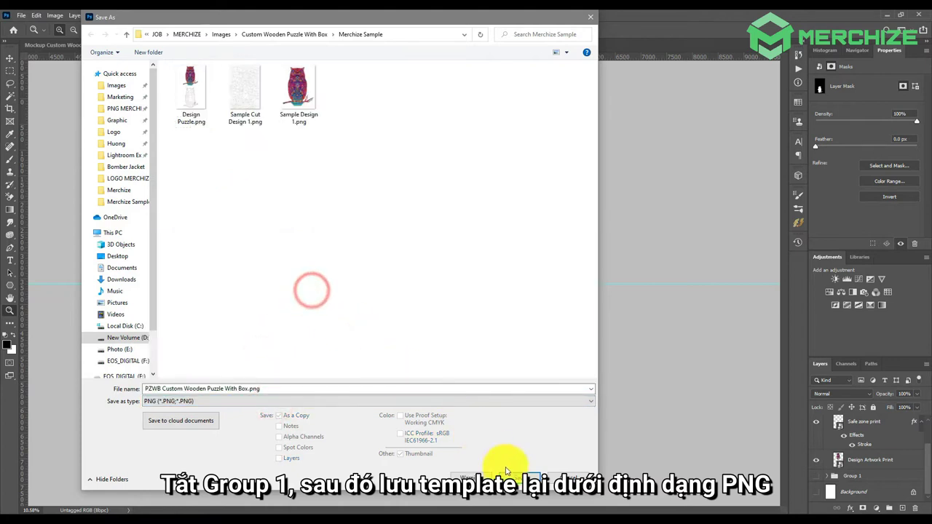
pyautogui.click(191, 91)
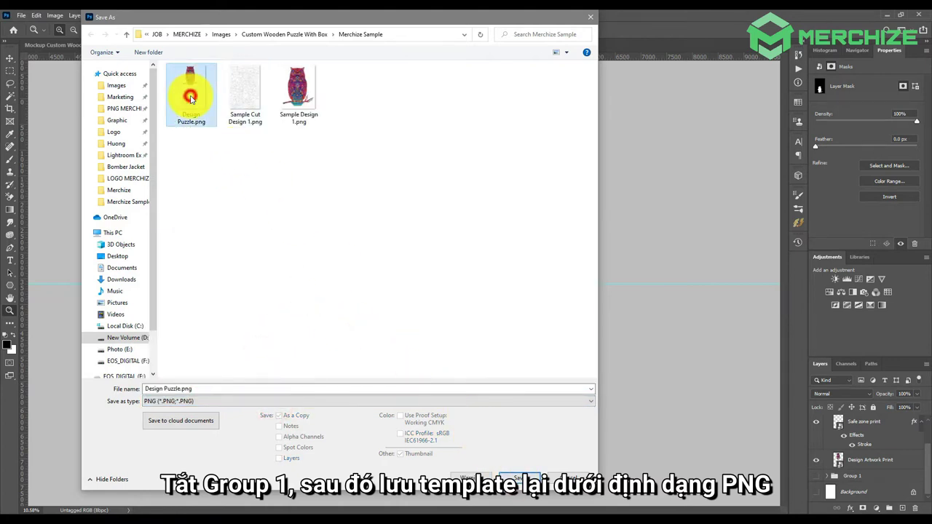
pyautogui.click(515, 476)
pyautogui.click(482, 267)
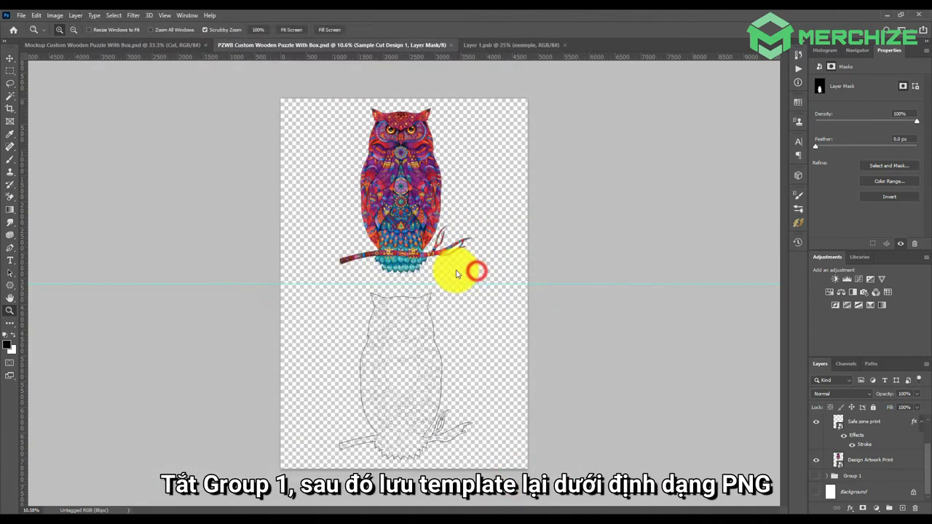
# Step: Open Mockup Custom Wooden Puzzle With Box.psd from the Merchize Sample folder in Photoshop
pyautogui.click(275, 263)
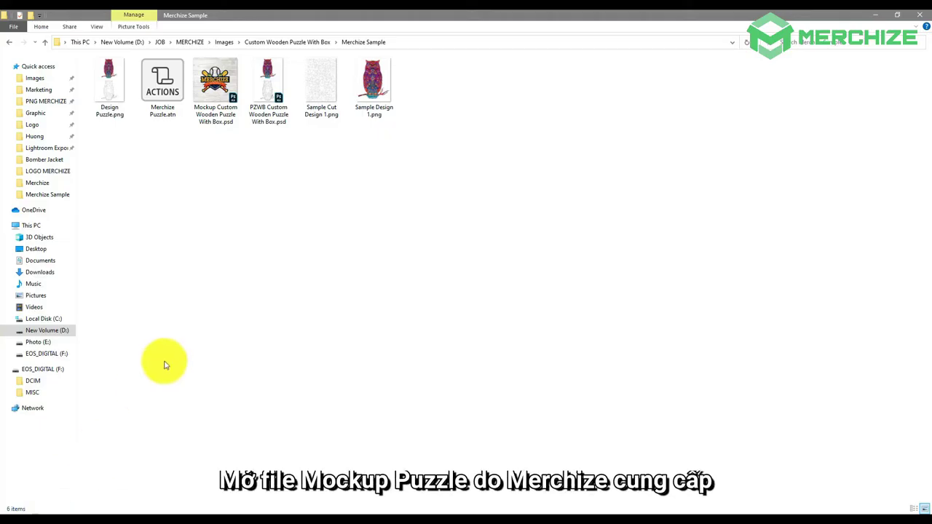
pyautogui.click(225, 283)
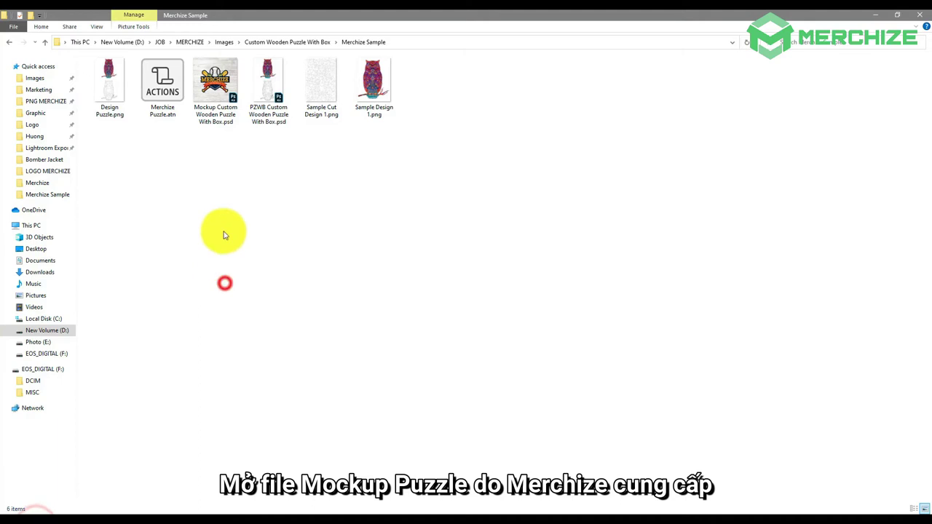
pyautogui.rightClick(222, 100)
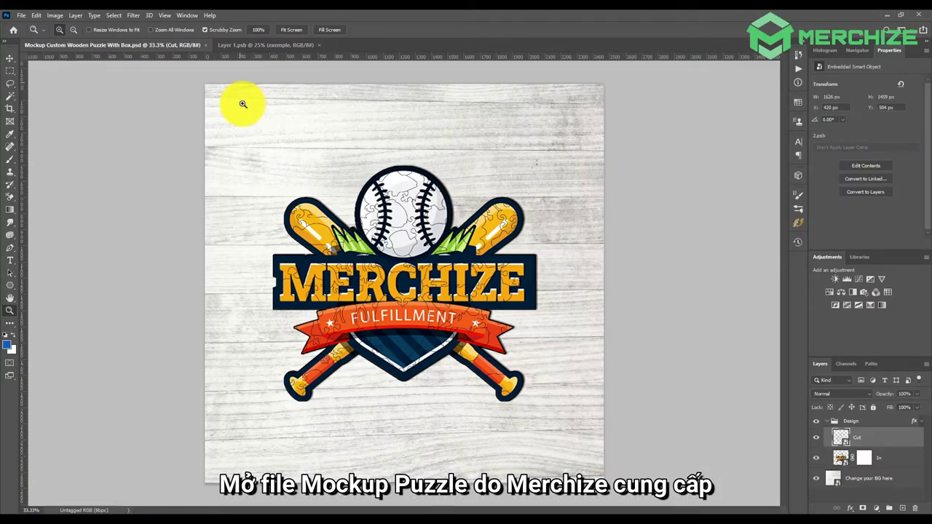
# Step: Load the action set Merchize Puzzle.atn into the Photoshop actions
pyautogui.click(185, 16)
pyautogui.click(193, 83)
pyautogui.click(778, 50)
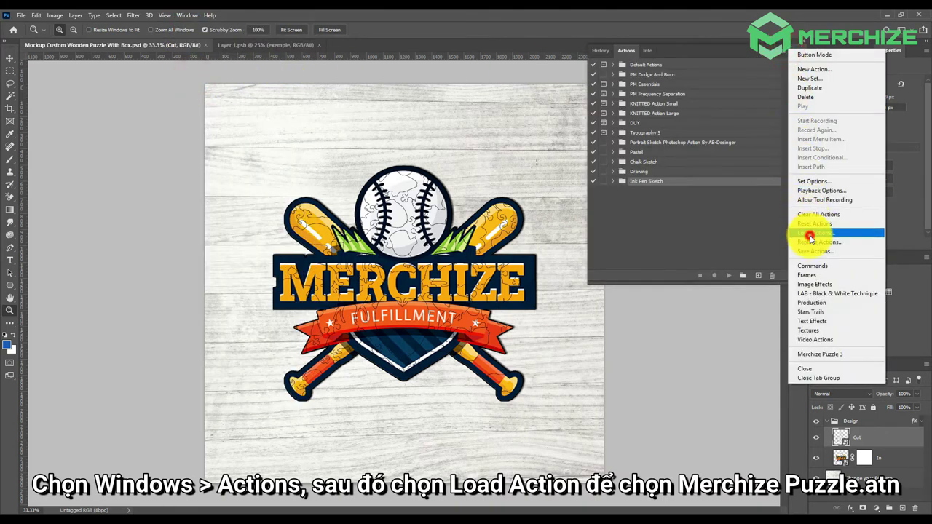
pyautogui.click(810, 233)
pyautogui.click(189, 94)
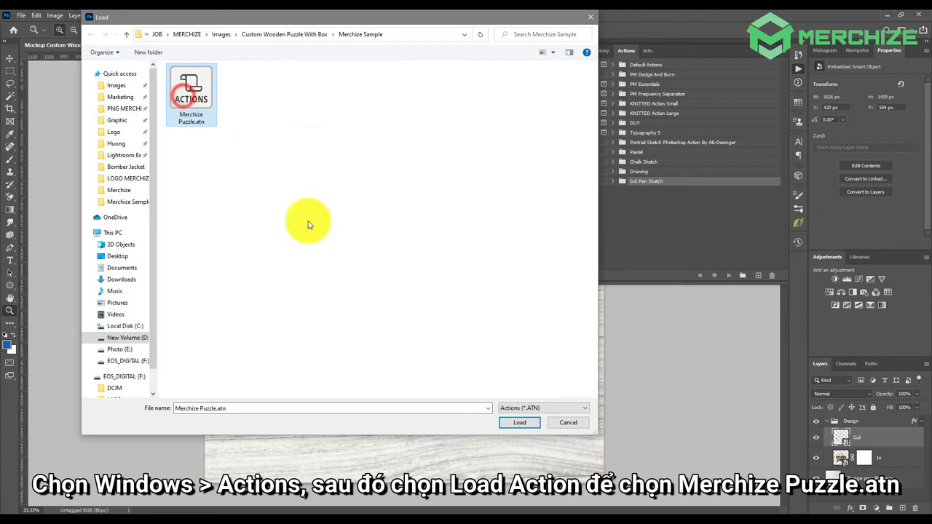
pyautogui.click(510, 423)
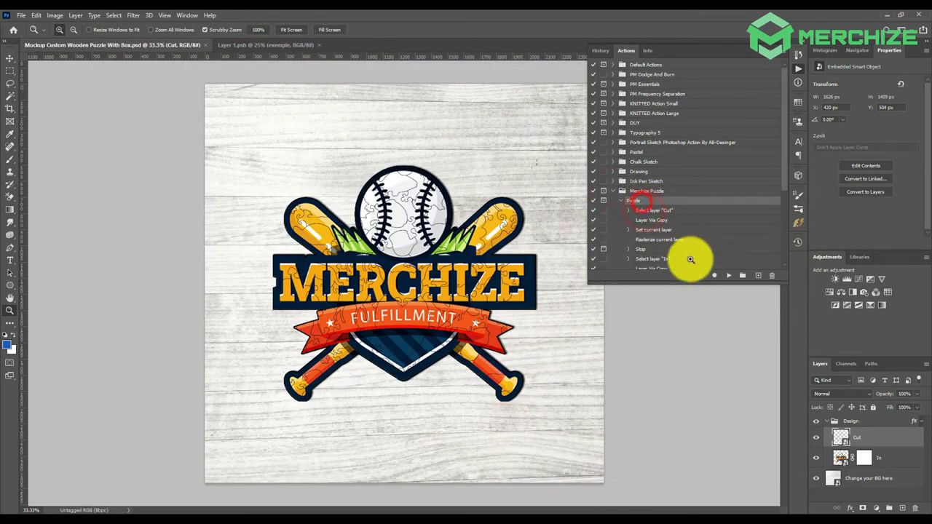
# Step: Open the contents of the mockup's In smart object, followed by the template smart object nested inside it
pyautogui.click(841, 459)
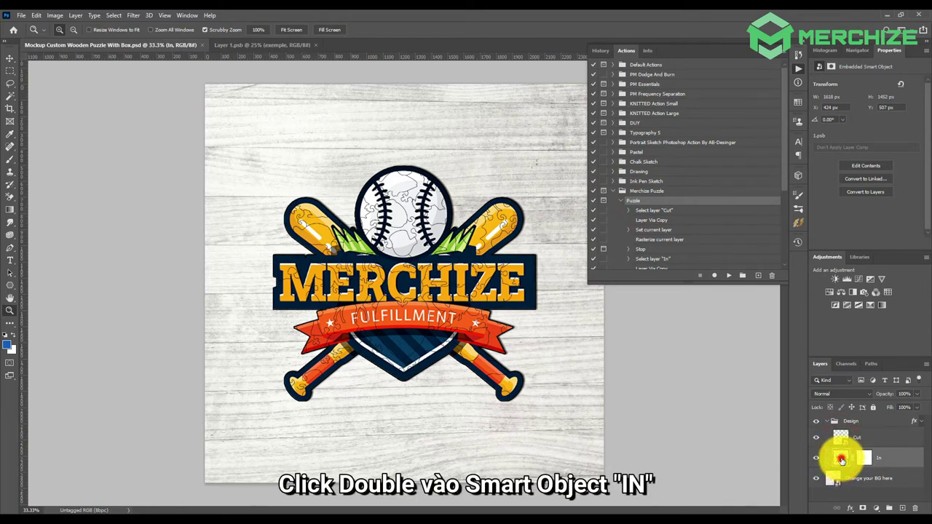
pyautogui.doubleClick(841, 459)
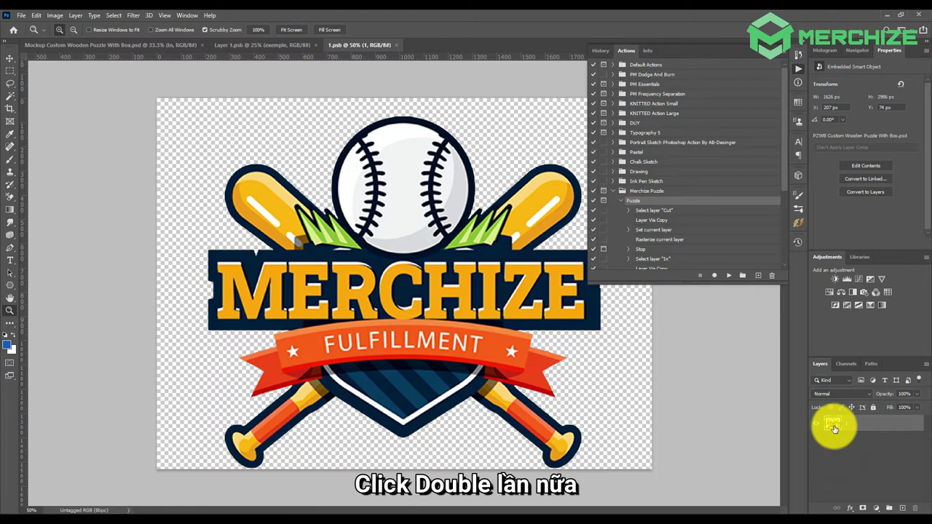
pyautogui.doubleClick(833, 426)
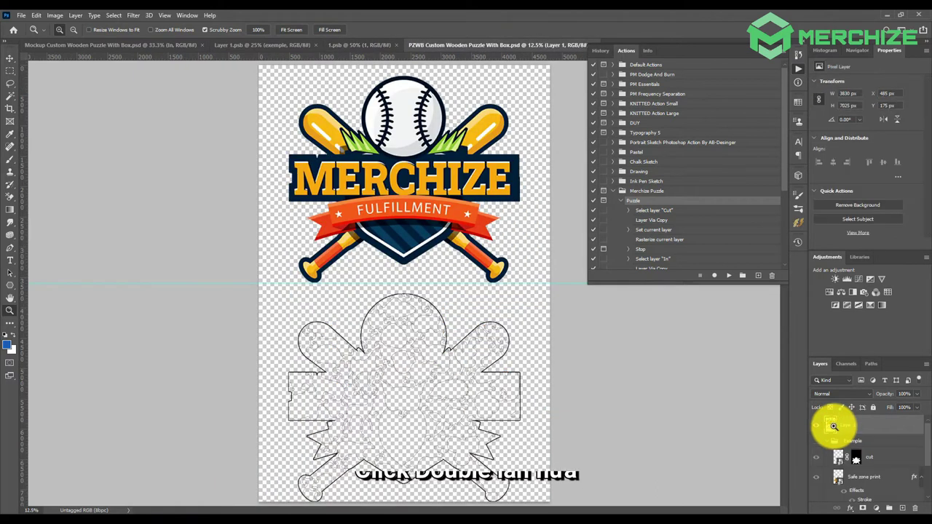
# Step: Hide Layer 1 in the nested print template and place Design Puzzle.png as an embedded object
pyautogui.click(816, 425)
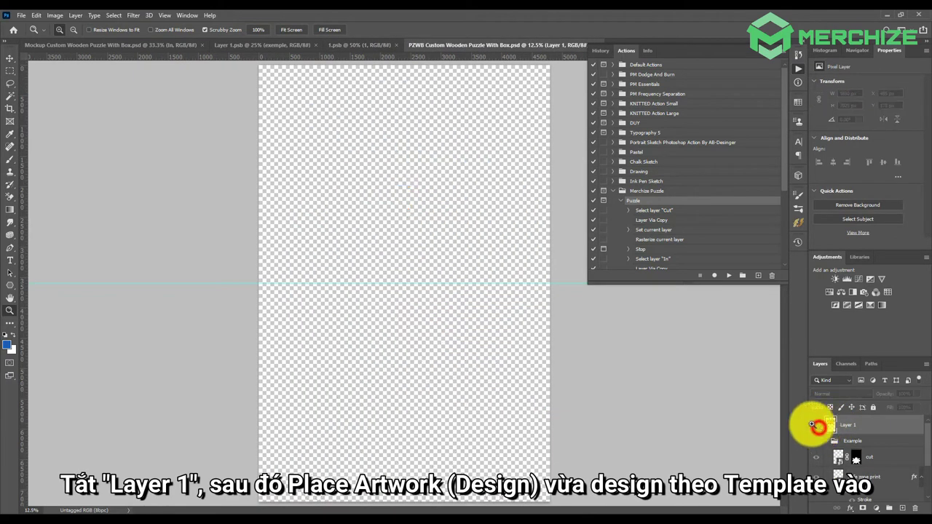
pyautogui.click(21, 14)
pyautogui.click(65, 210)
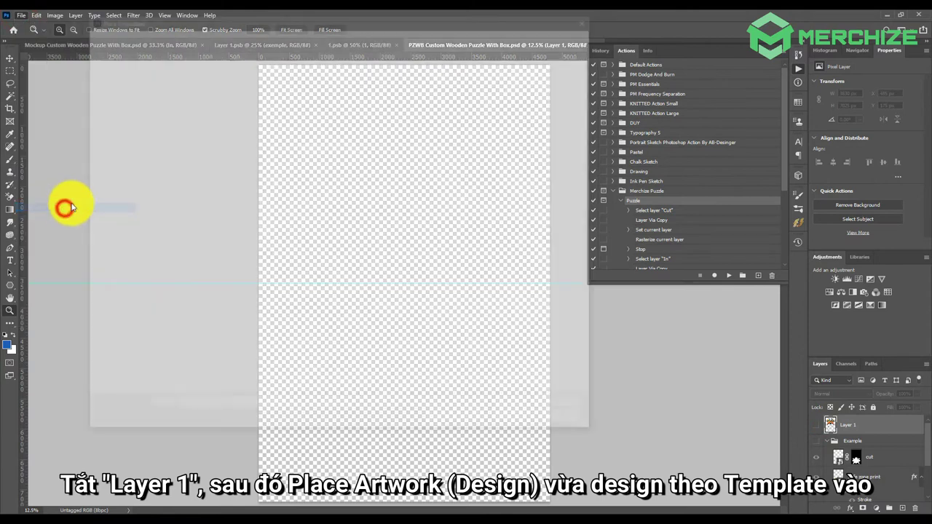
pyautogui.click(519, 422)
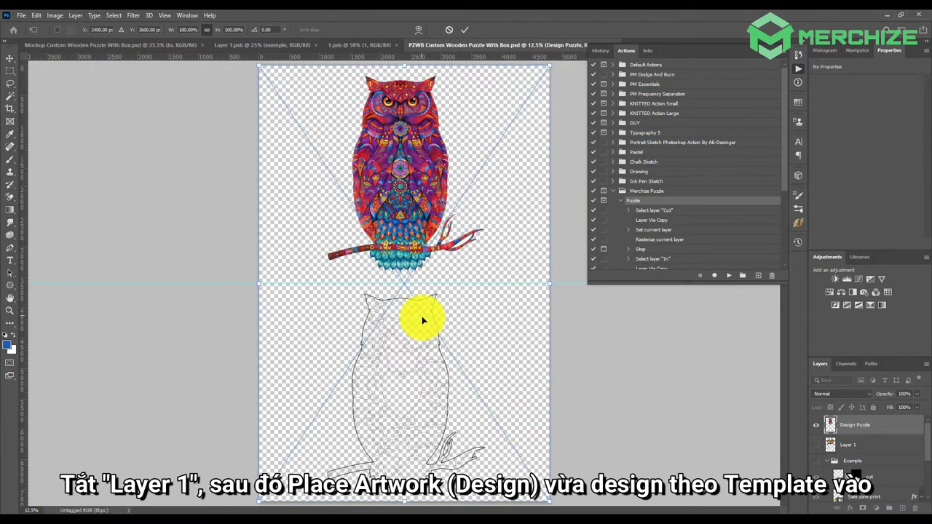
pyautogui.click(464, 30)
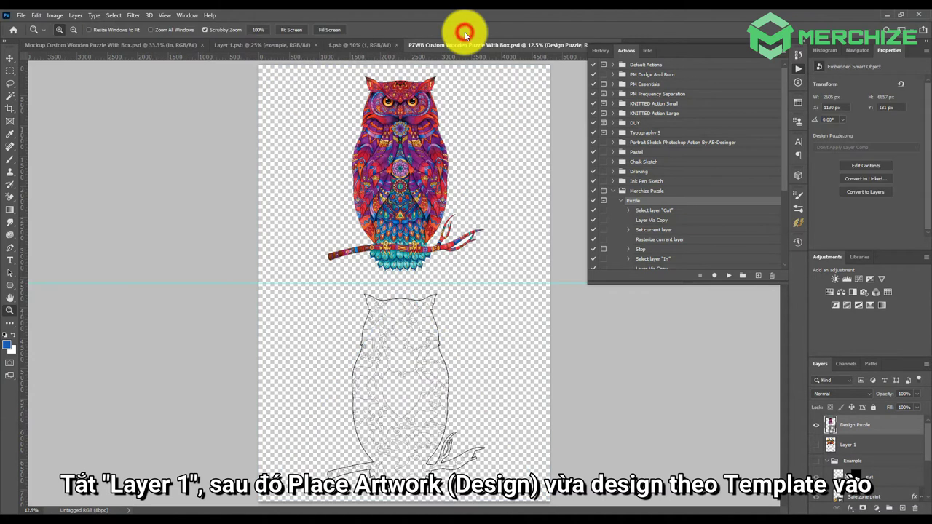
# Step: Save and close the nested print template and its parent 1.psb, returning to the mockup
pyautogui.click(22, 15)
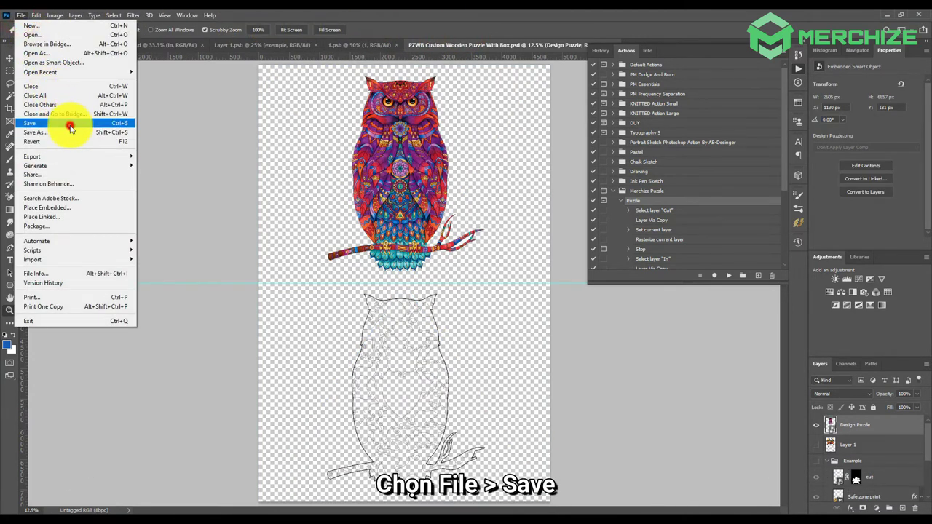
pyautogui.click(71, 128)
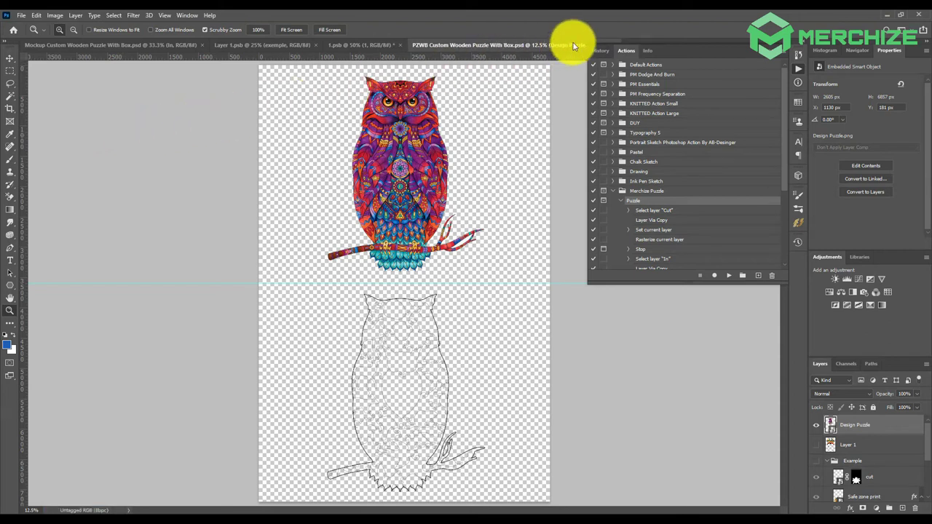
pyautogui.click(771, 48)
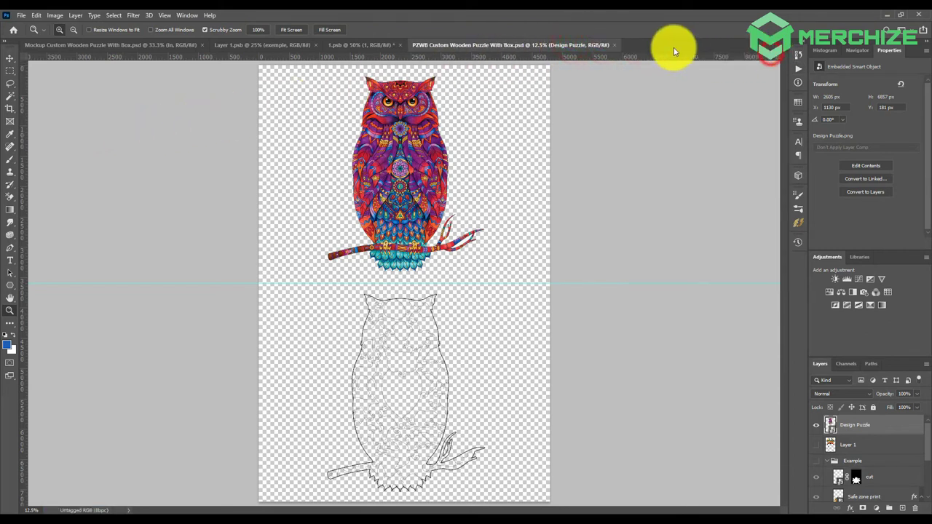
pyautogui.click(615, 45)
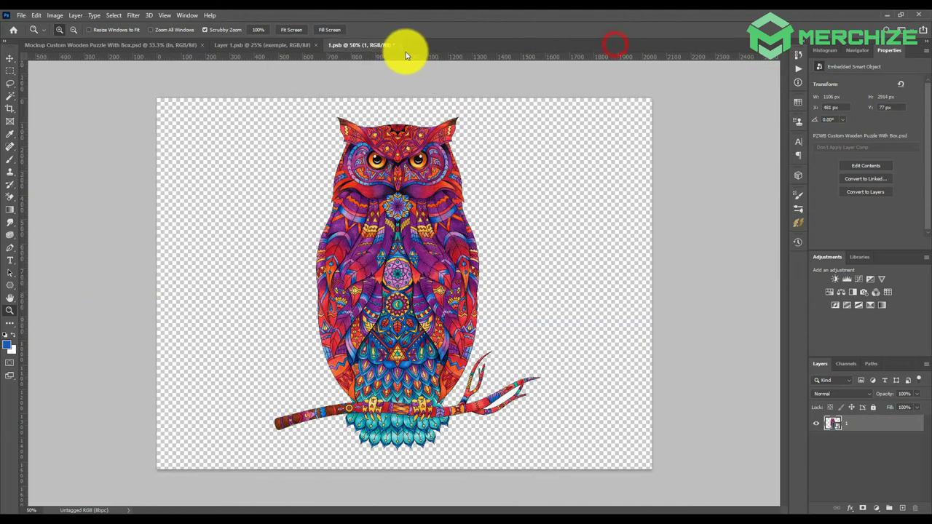
pyautogui.click(17, 16)
pyautogui.click(46, 126)
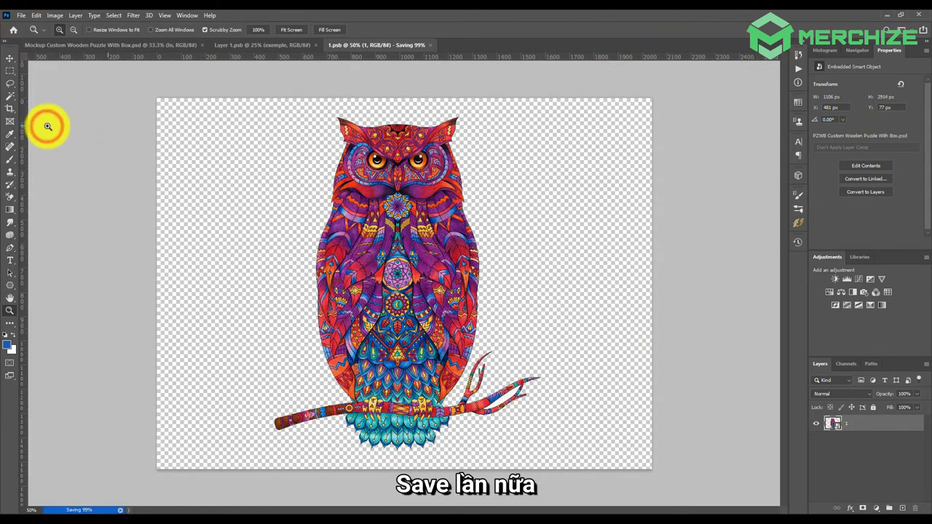
pyautogui.click(399, 45)
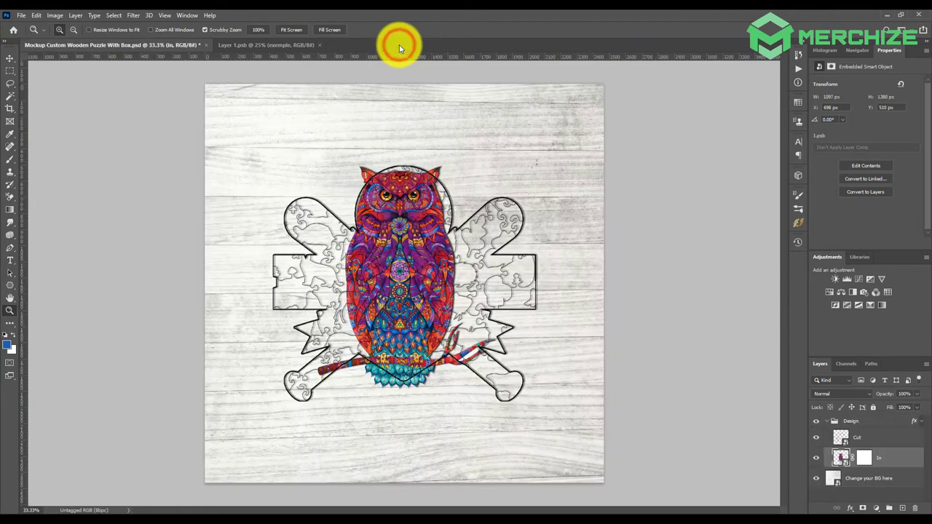
# Step: Open the contents of the mockup's Cut smart object, followed by the template smart object nested inside it
pyautogui.click(838, 439)
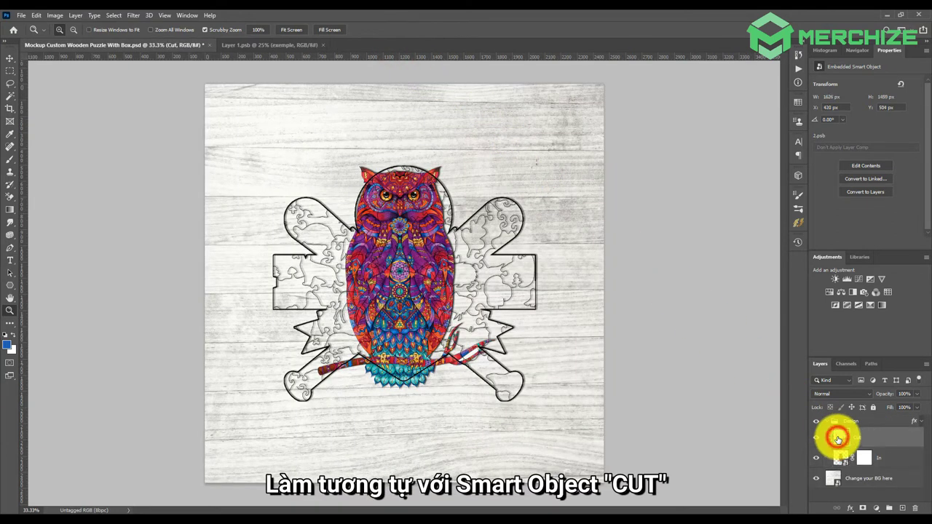
pyautogui.doubleClick(845, 437)
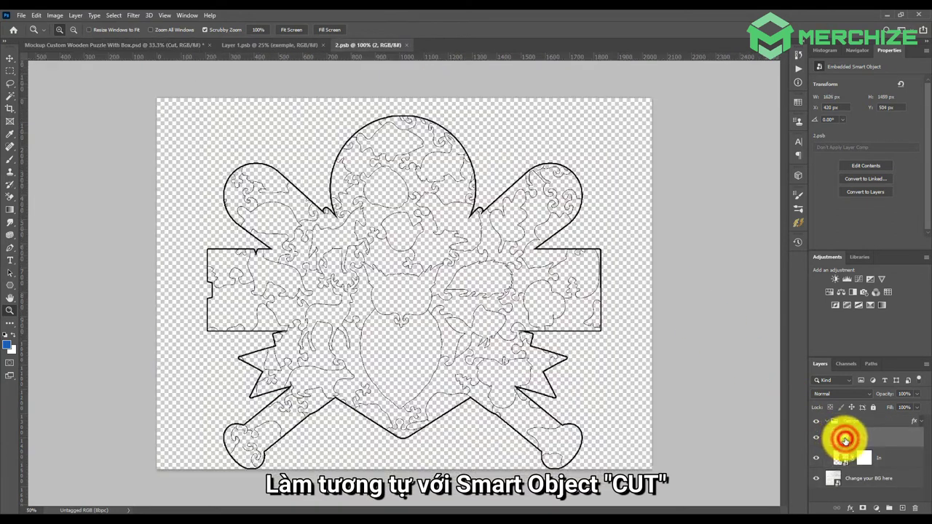
pyautogui.doubleClick(825, 421)
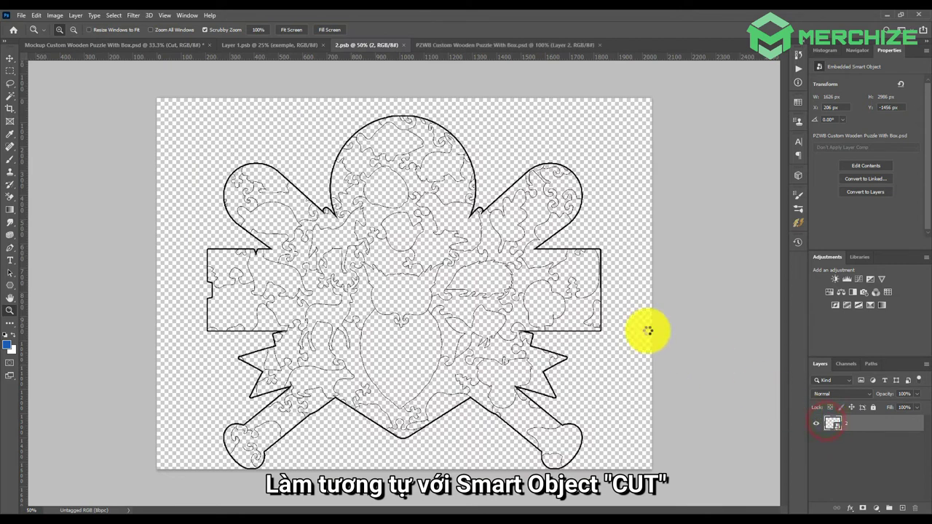
# Step: Place Design Puzzle.png as an embedded object in the nested cut template and hide Layer 2
pyautogui.click(22, 16)
pyautogui.click(58, 208)
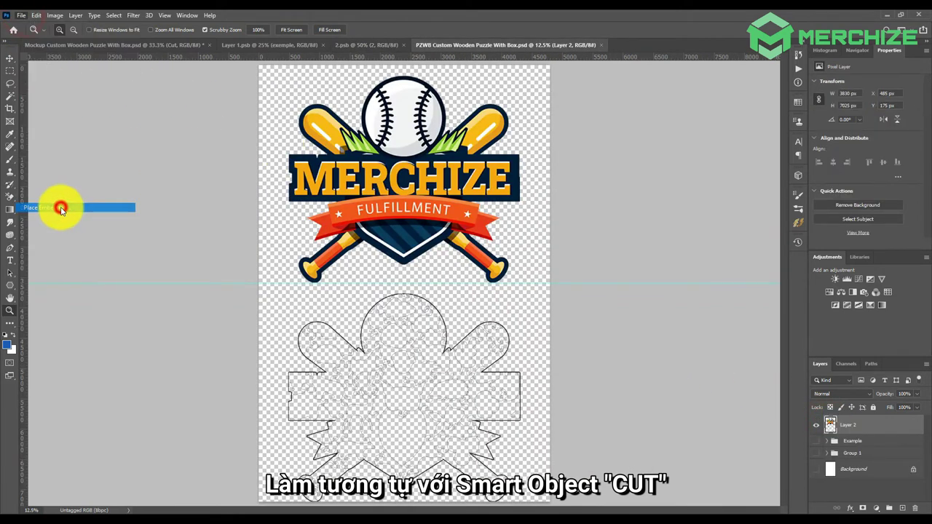
pyautogui.click(191, 99)
pyautogui.click(519, 423)
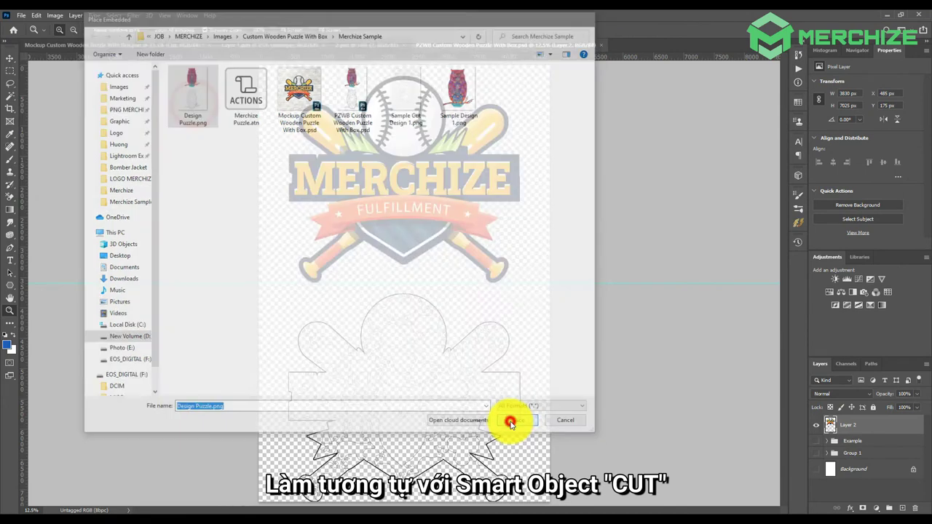
pyautogui.click(464, 29)
pyautogui.click(814, 444)
# Step: Save and close the nested cut template and its parent 2.psb, returning to the mockup
pyautogui.click(21, 15)
pyautogui.click(50, 125)
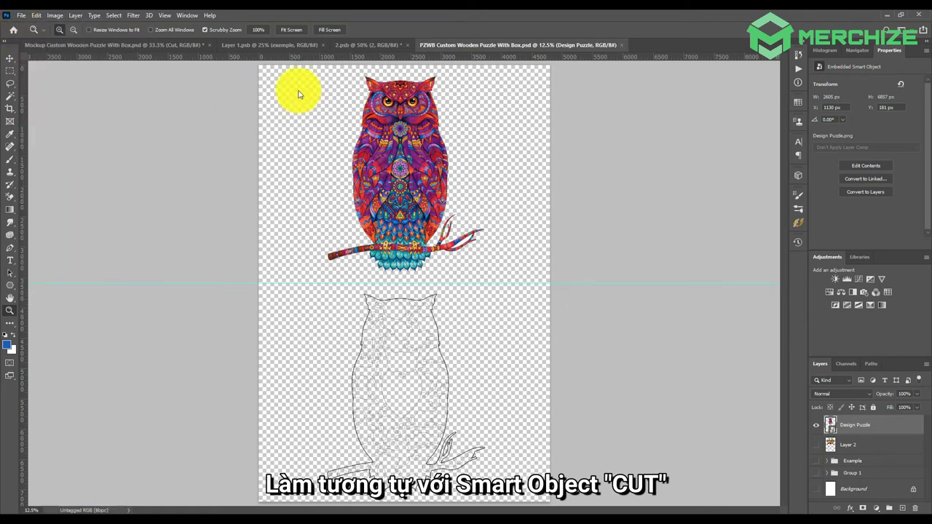
pyautogui.click(620, 45)
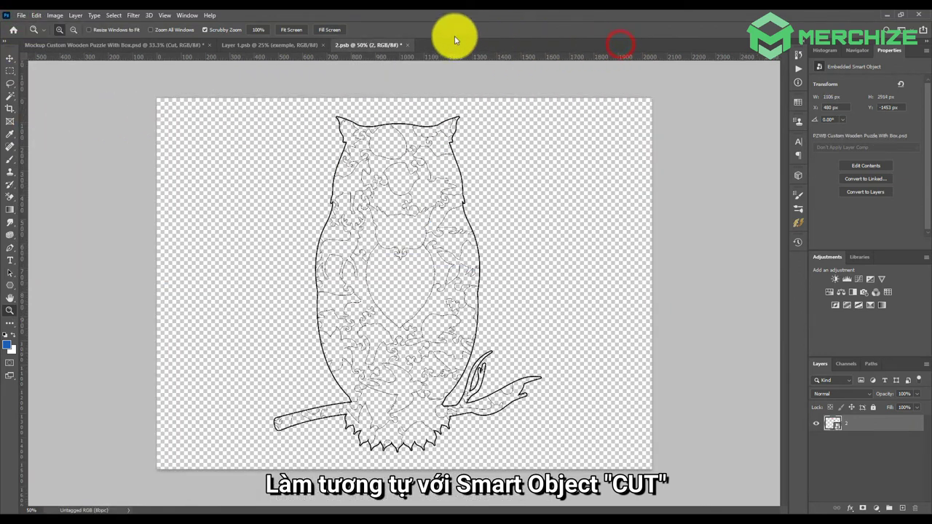
pyautogui.click(21, 15)
pyautogui.click(42, 122)
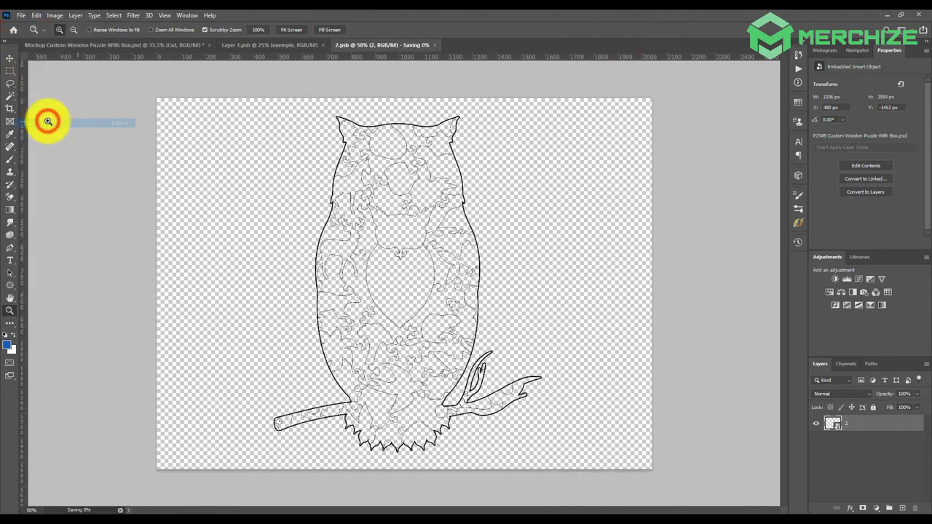
pyautogui.click(403, 45)
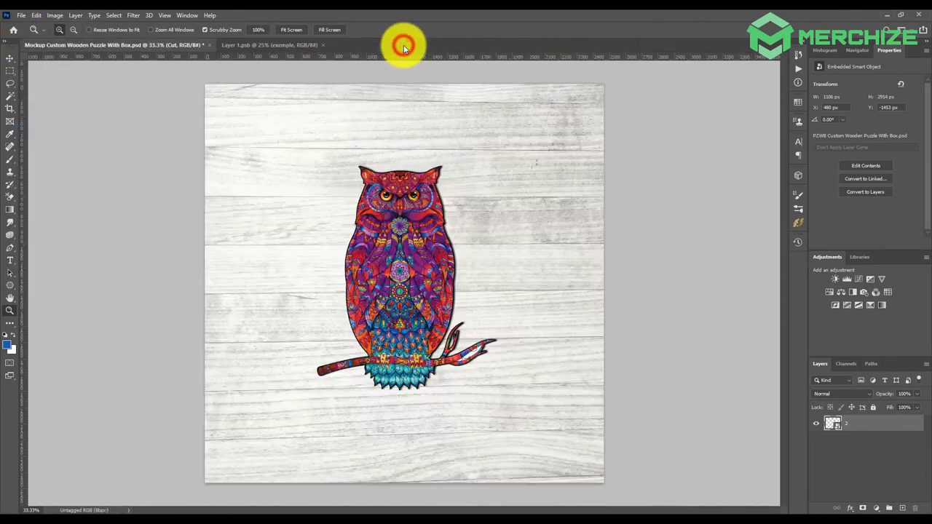
# Step: Run the Puzzle action from the Merchize Puzzle set on the mockup and stop it at its first message
pyautogui.moveTo(370, 243); pyautogui.dragTo(374, 266)
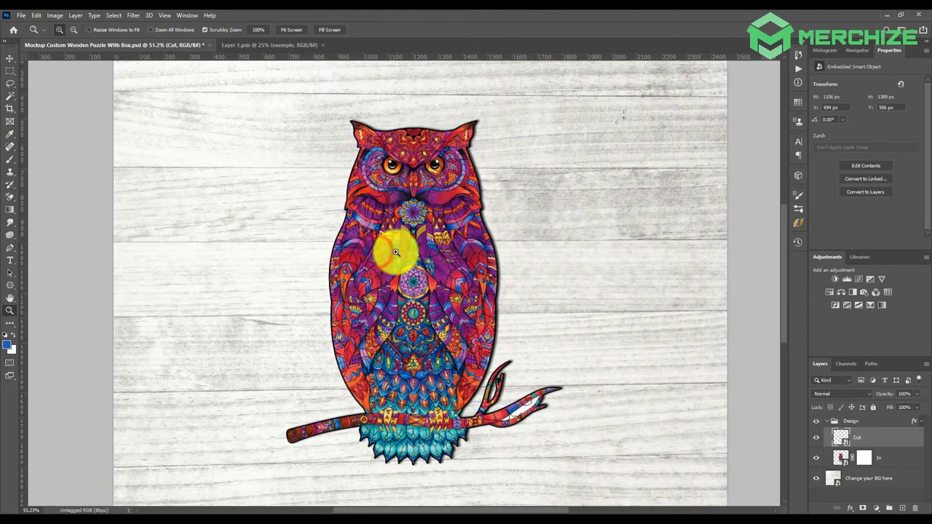
pyautogui.click(799, 55)
pyautogui.click(715, 54)
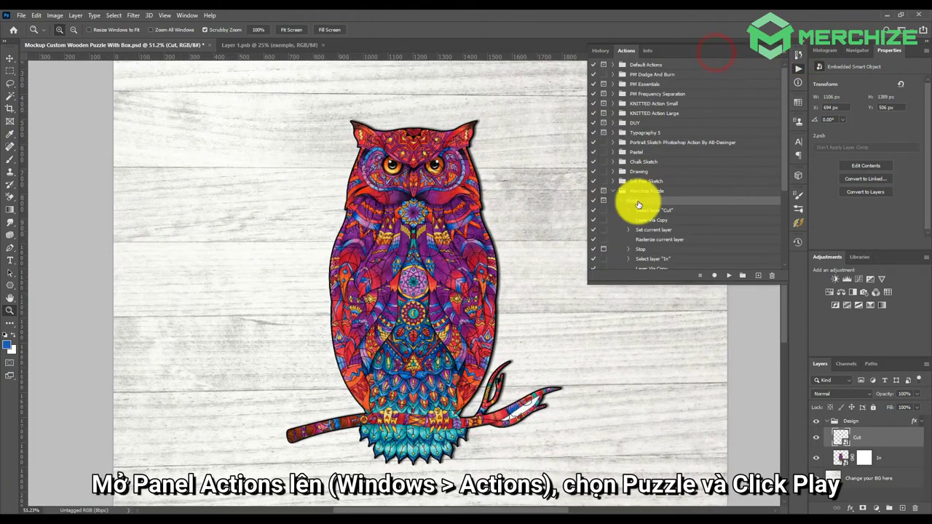
pyautogui.click(728, 278)
pyautogui.moveTo(461, 155); pyautogui.dragTo(366, 180)
pyautogui.click(388, 221)
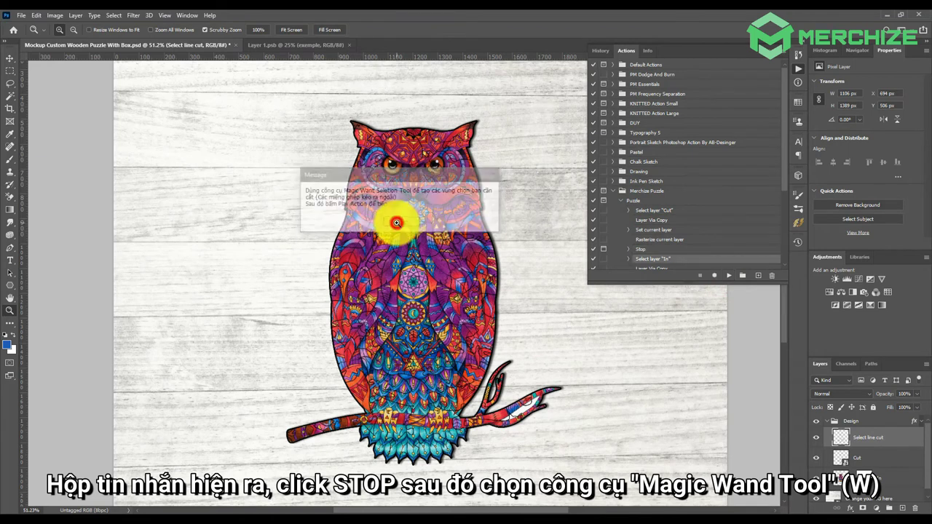
# Step: Select two puzzle pieces inside the owl with the Magic Wand tool and run the rest of the Puzzle action to detach them
pyautogui.moveTo(13, 100); pyautogui.dragTo(42, 116)
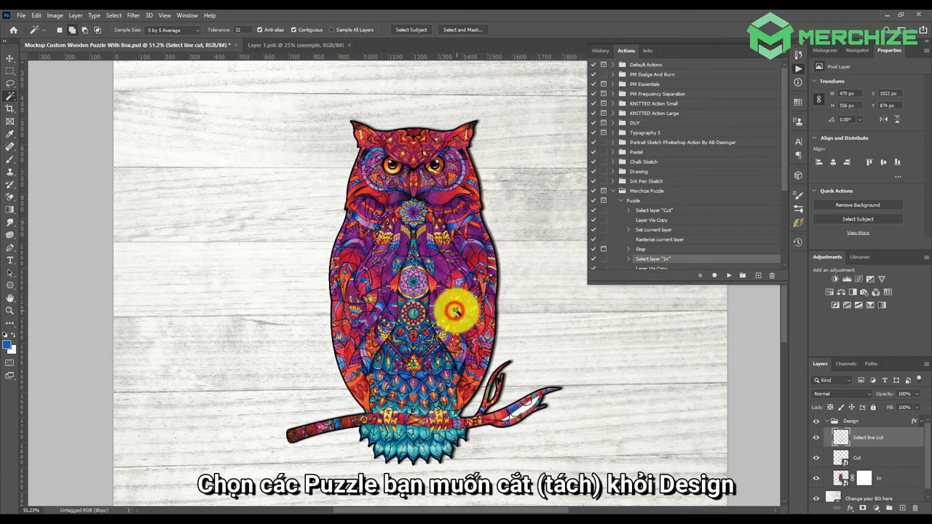
pyautogui.click(727, 276)
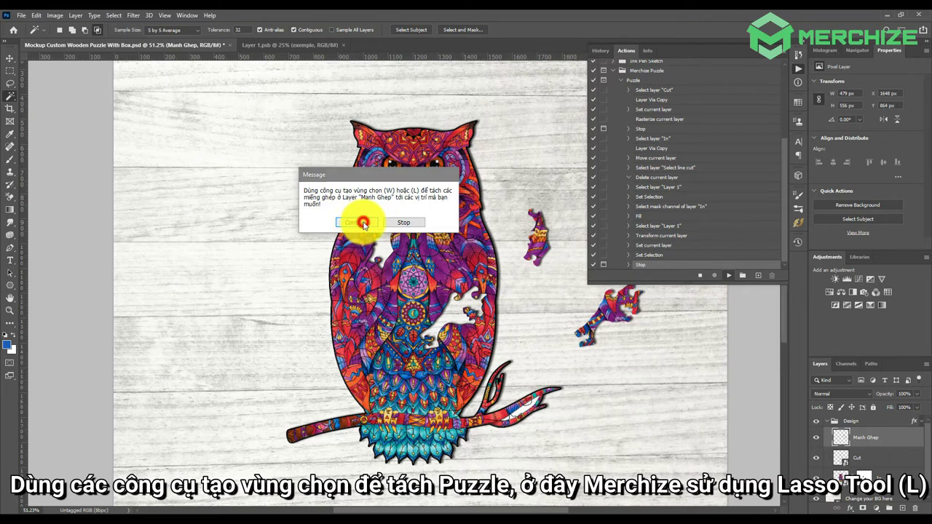
pyautogui.click(362, 222)
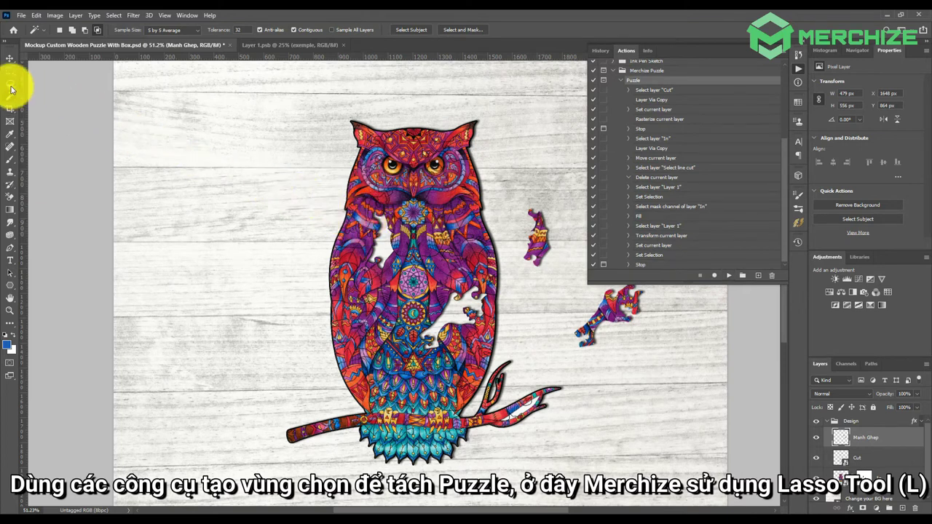
# Step: Lasso the smaller detached piece, cut it to its own layer and move it to about X 1722 px, Y 1758 px beside the owl's tail
pyautogui.moveTo(11, 86); pyautogui.dragTo(41, 86)
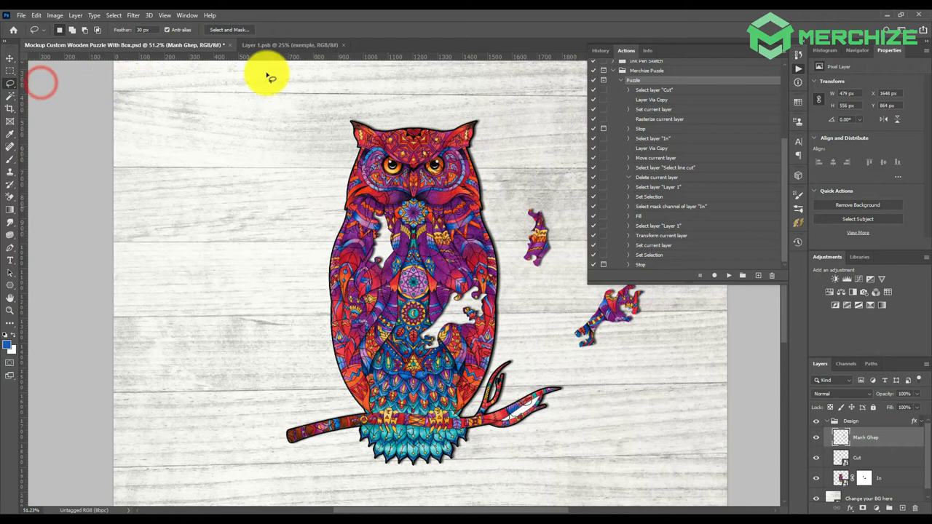
pyautogui.click(774, 48)
pyautogui.moveTo(570, 189); pyautogui.dragTo(438, 189)
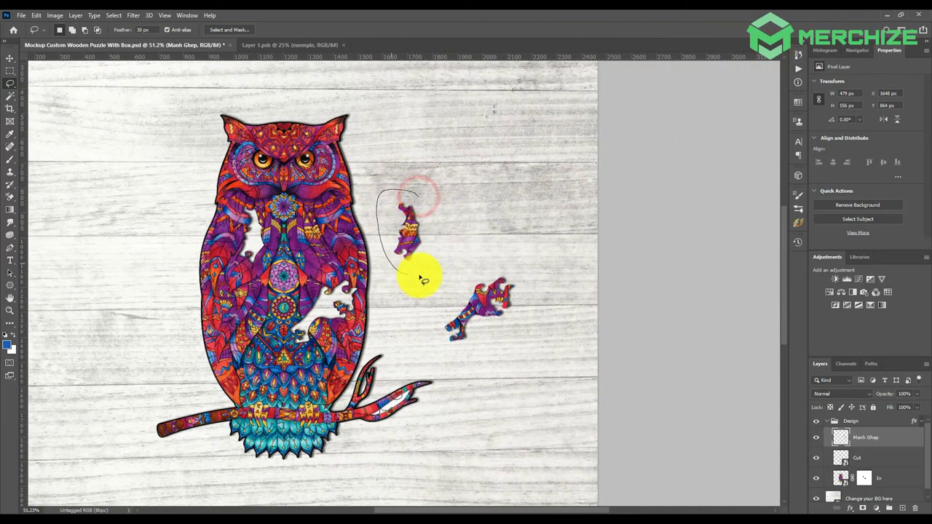
pyautogui.rightClick(412, 220)
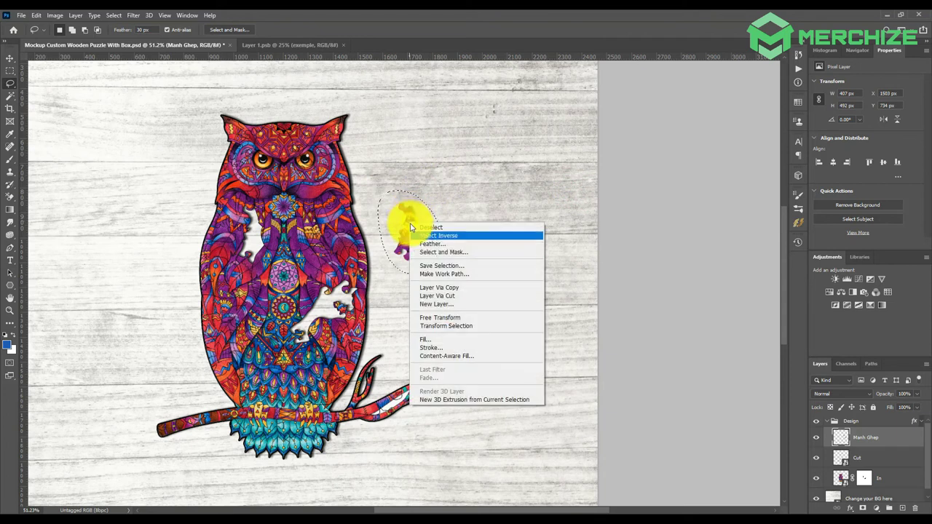
pyautogui.click(442, 294)
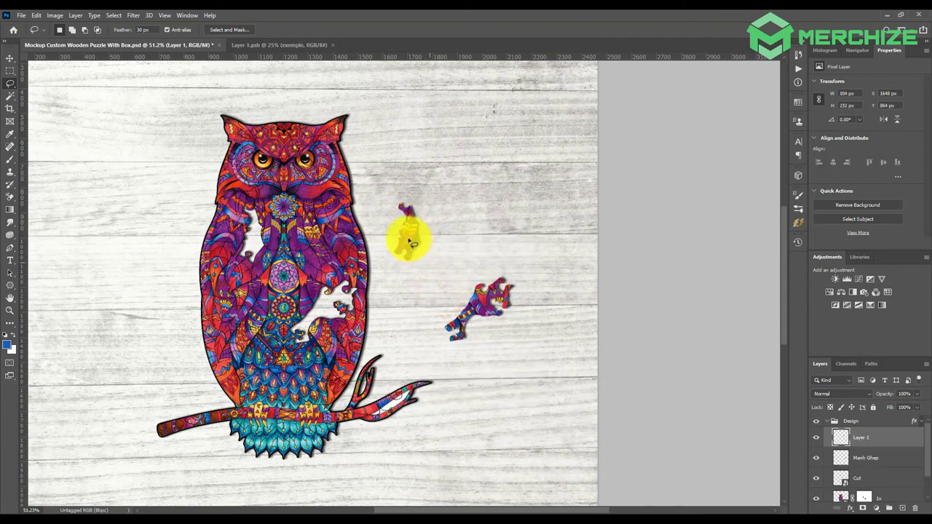
pyautogui.moveTo(407, 236); pyautogui.dragTo(426, 457)
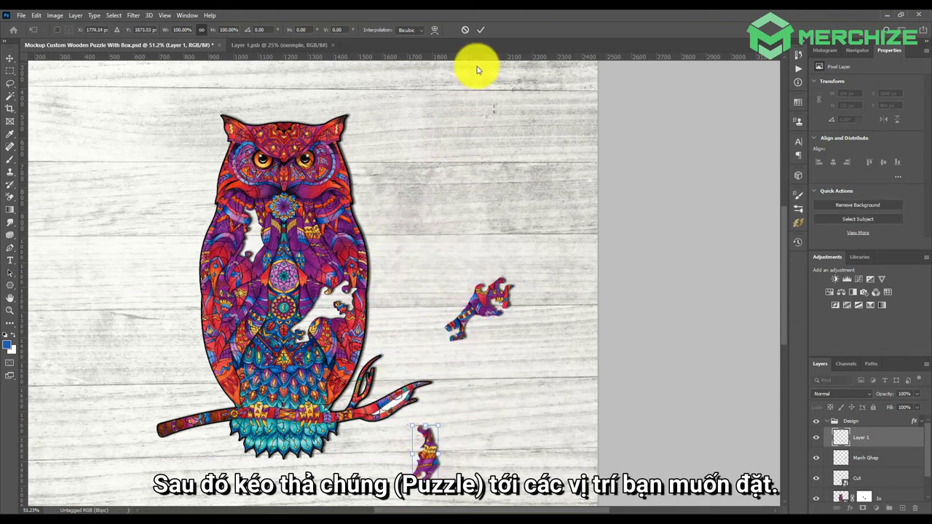
pyautogui.click(481, 32)
# Step: Save a PNG copy of the mockup as Final in the Merchize Sample folder, with the large file size option
pyautogui.click(21, 14)
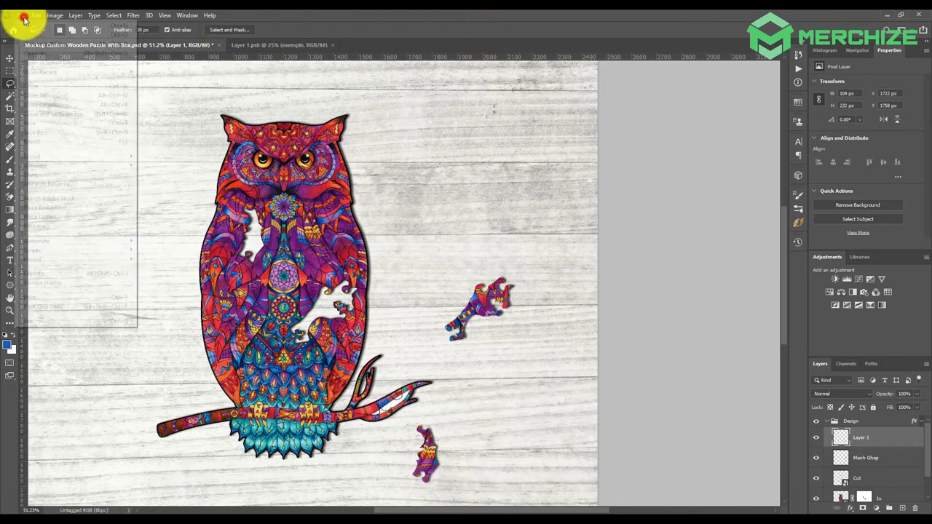
pyautogui.click(65, 131)
pyautogui.click(215, 401)
pyautogui.click(222, 357)
pyautogui.click(276, 388)
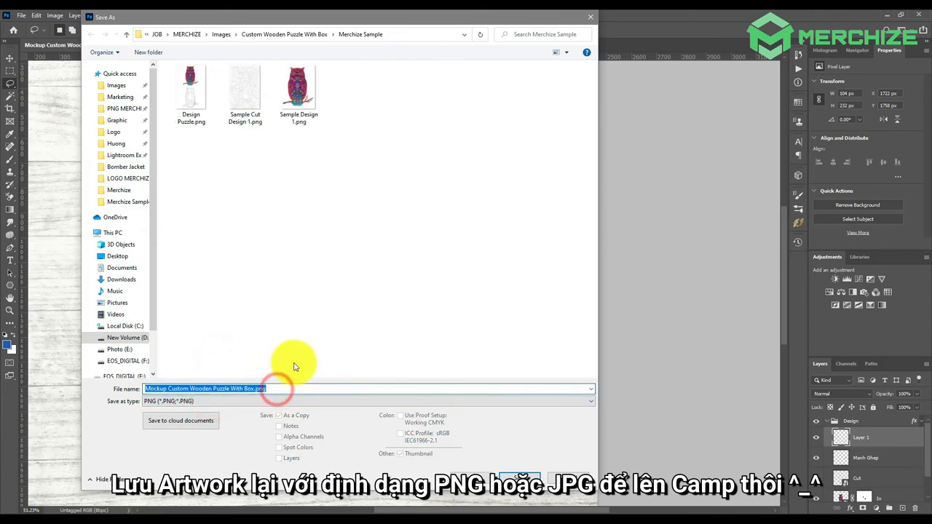
pyautogui.write('Finm')
pyautogui.press('BackSpace')
pyautogui.press('BackSpace')
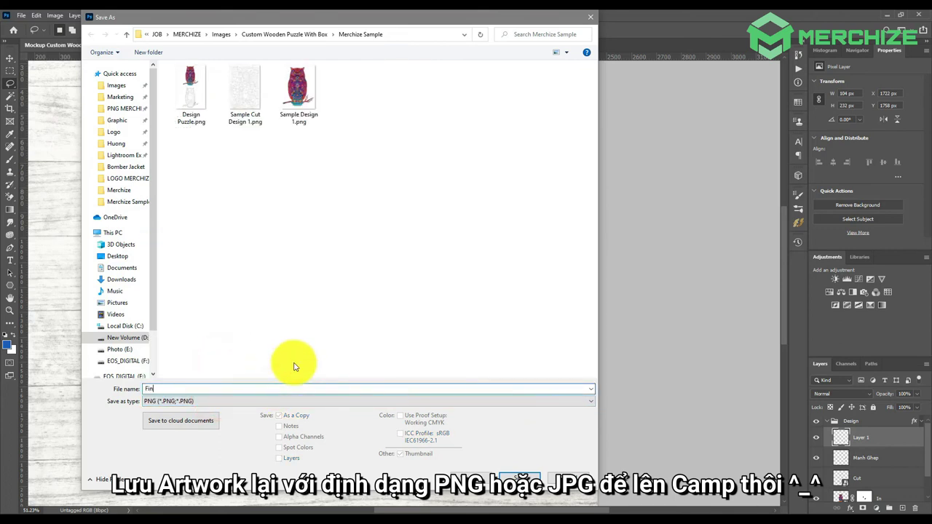
pyautogui.write('nal')
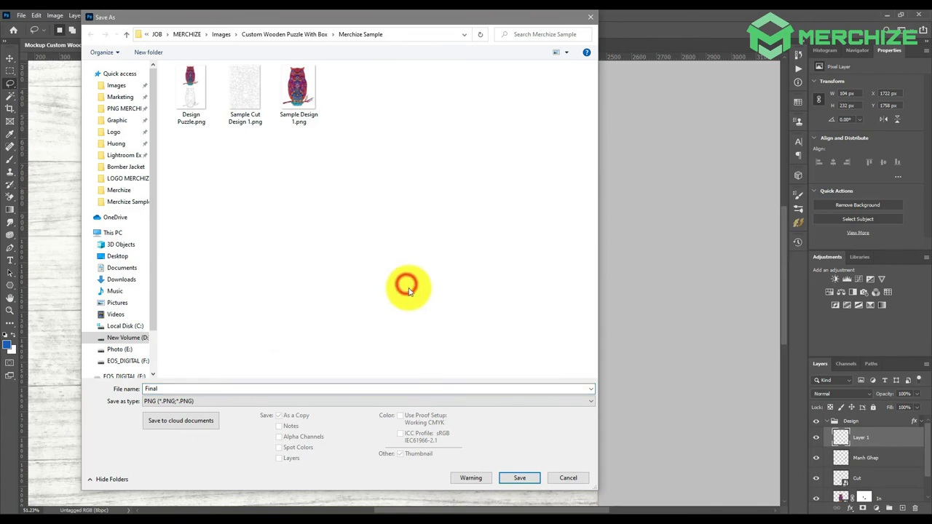
pyautogui.click(518, 478)
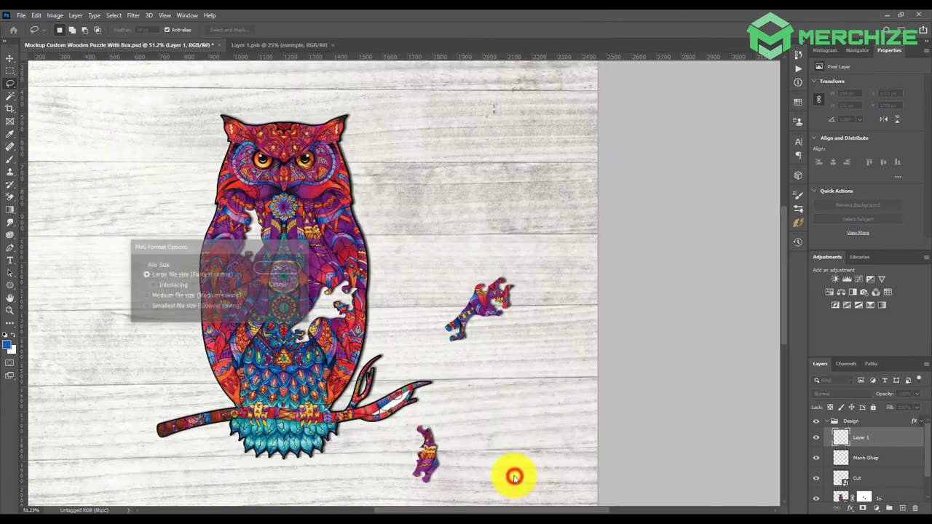
pyautogui.click(277, 267)
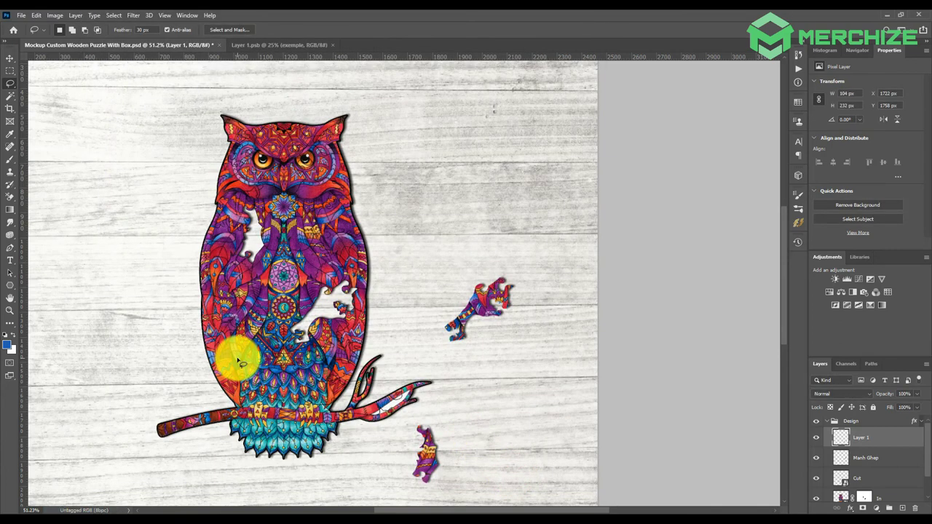